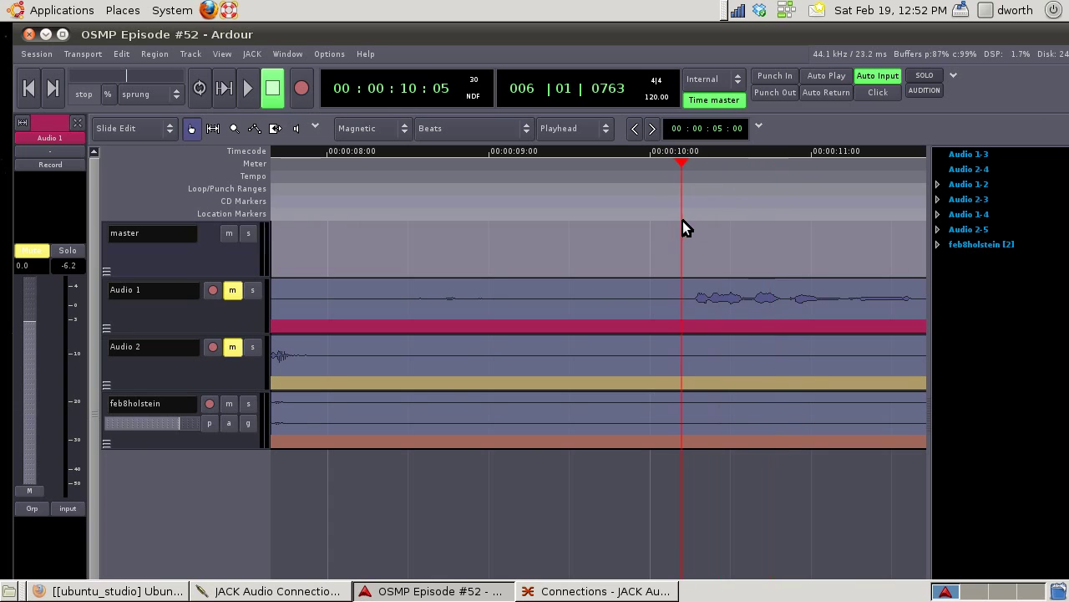
Zoom out and trim the Audio 1, Audio 2 and feb8holstein region starts to the playhead.
{"action": "key", "text": "minus"}
{"action": "key", "text": "minus"}
{"action": "key", "text": "minus"}
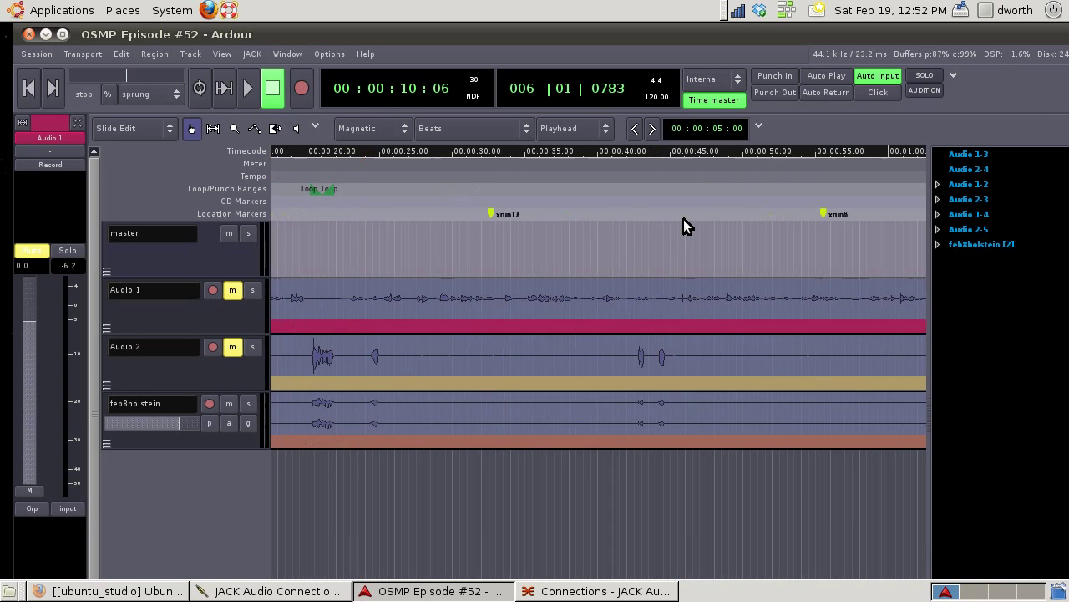
{"action": "key", "text": "minus"}
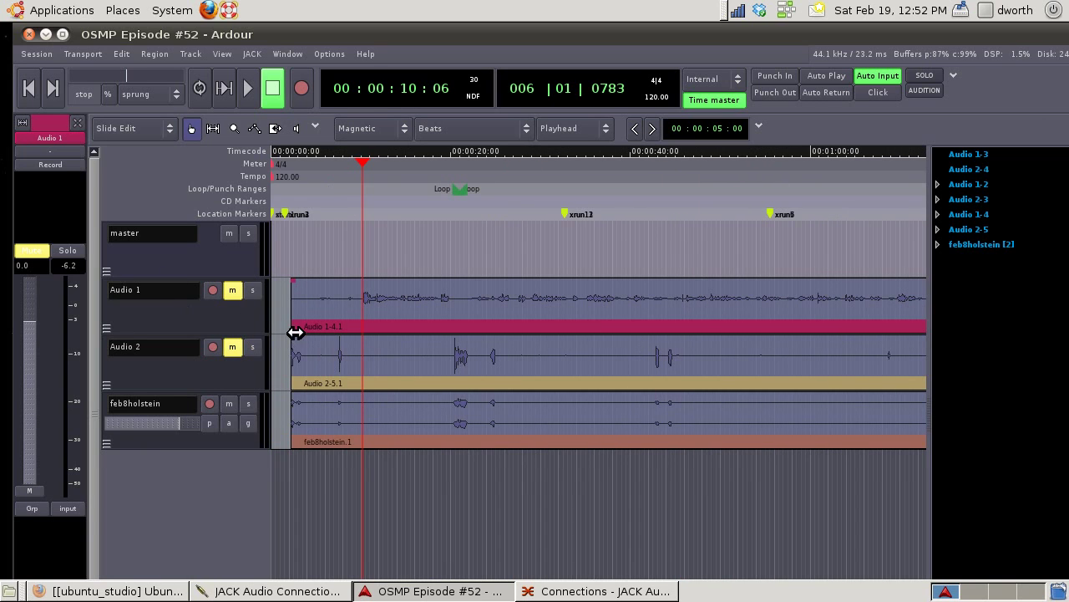
{"action": "left_click_drag", "start_coordinate": [295, 330], "coordinate": [359, 339]}
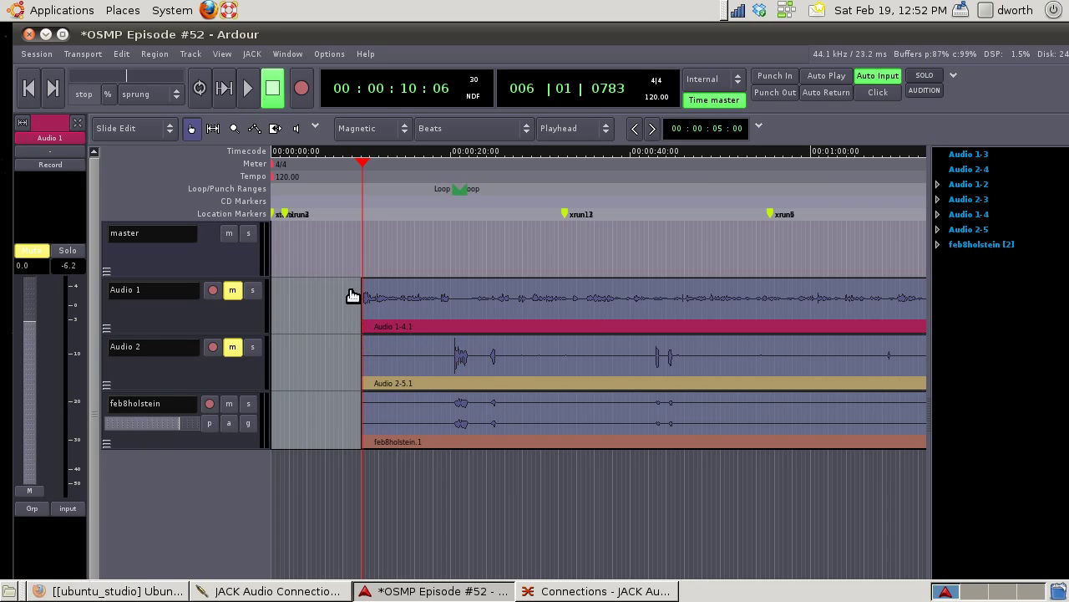
Unmute Audio 1 and replay the trimmed opening from about 9 seconds.
{"action": "left_click", "coordinate": [249, 90]}
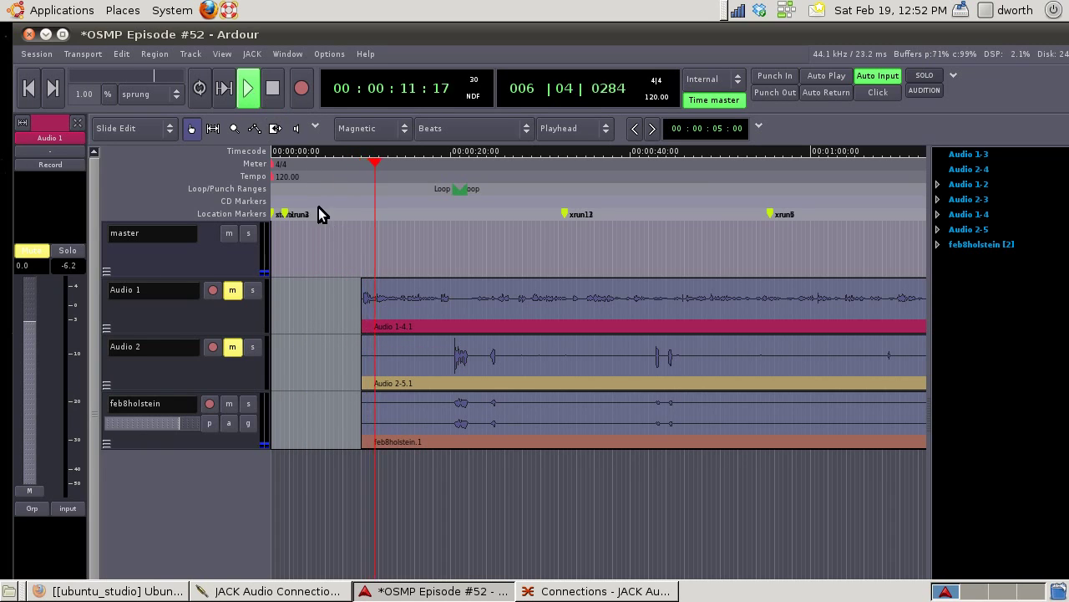
{"action": "left_click", "coordinate": [233, 289]}
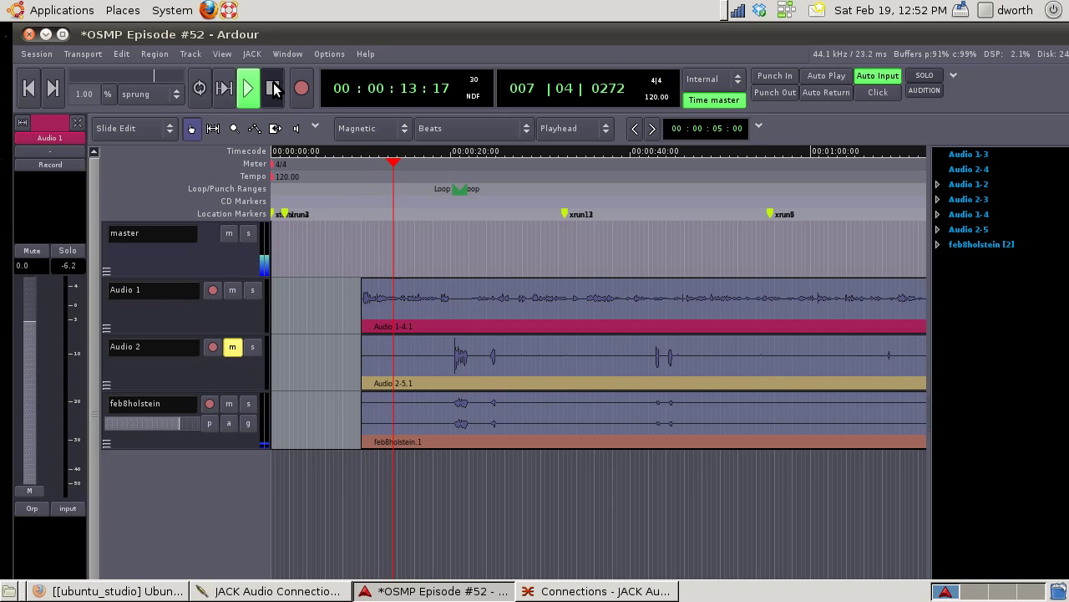
{"action": "key", "text": "space"}
{"action": "left_click", "coordinate": [358, 152]}
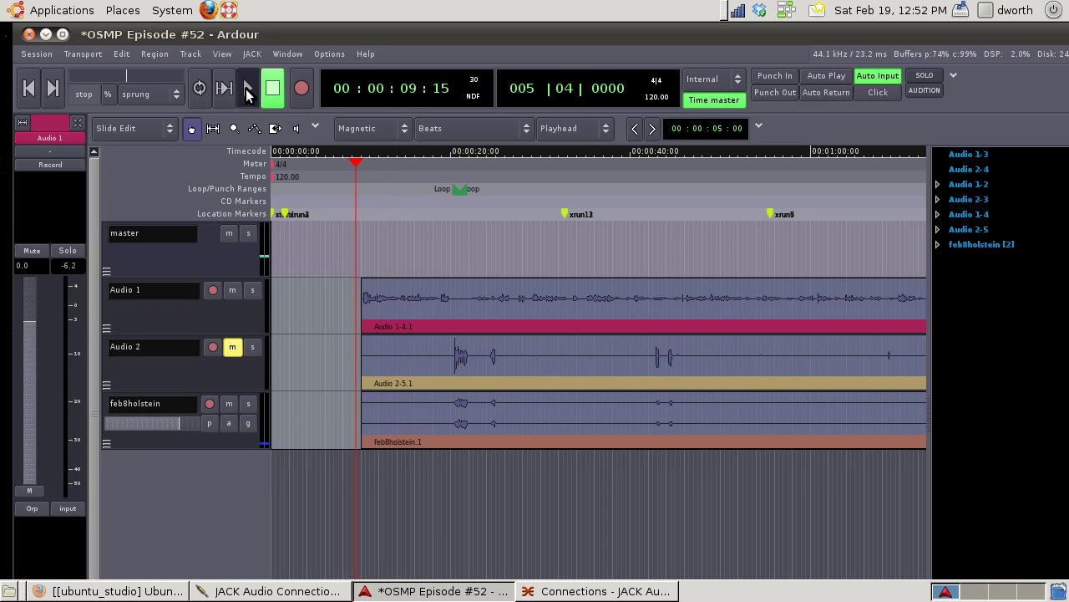
{"action": "left_click", "coordinate": [249, 90]}
{"action": "key", "text": "equal"}
{"action": "key", "text": "equal"}
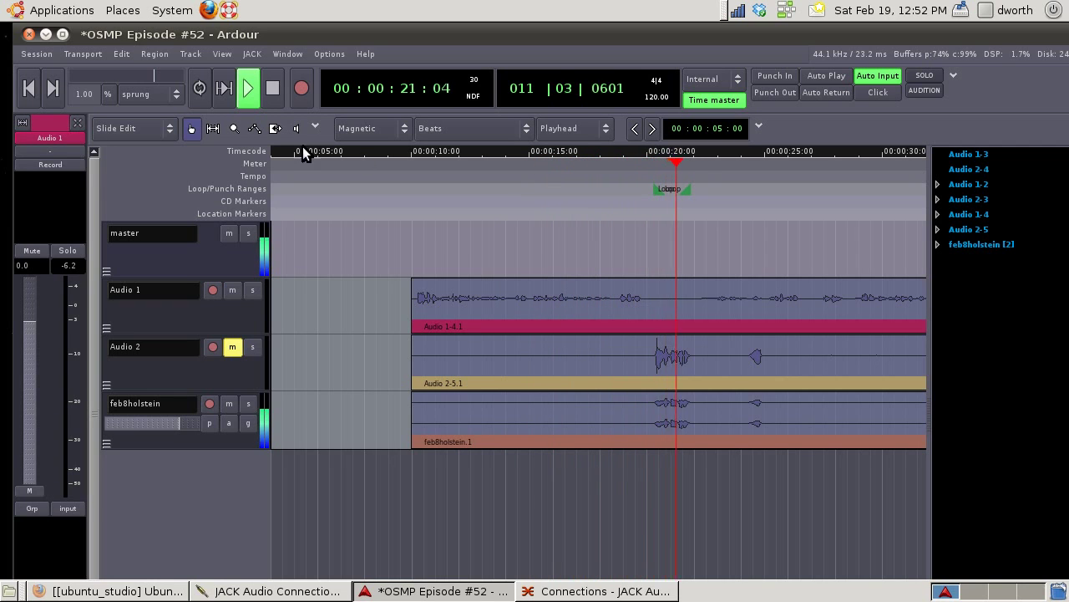
Stop playback, zoom out and park the playhead at 00:05:20 (bar 161).
{"action": "left_click", "coordinate": [274, 88]}
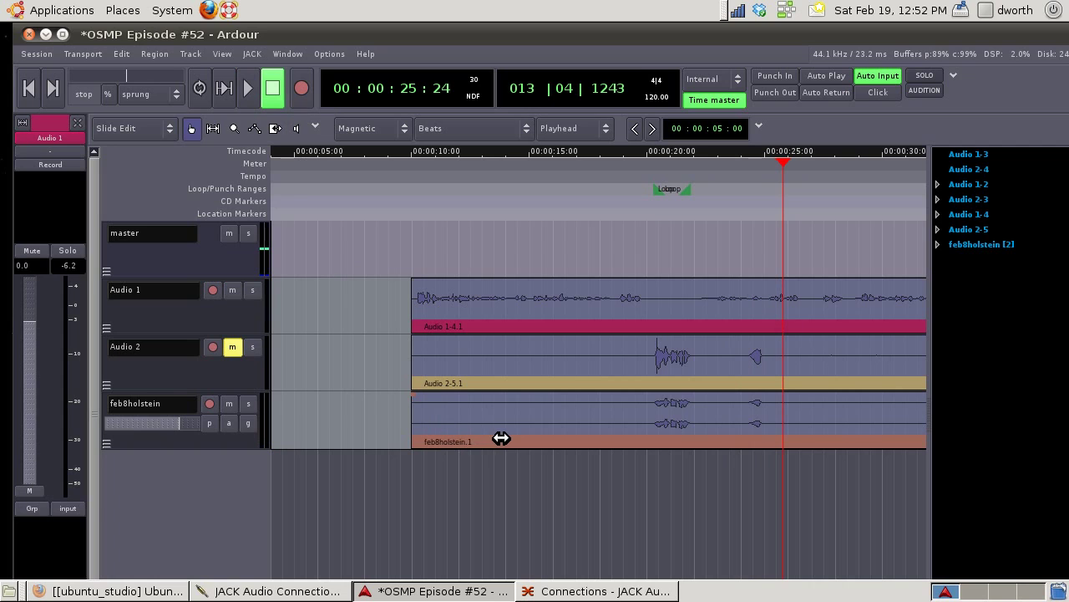
{"action": "key", "text": "minus"}
{"action": "key", "text": "minus"}
{"action": "key", "text": "minus"}
{"action": "key", "text": "minus"}
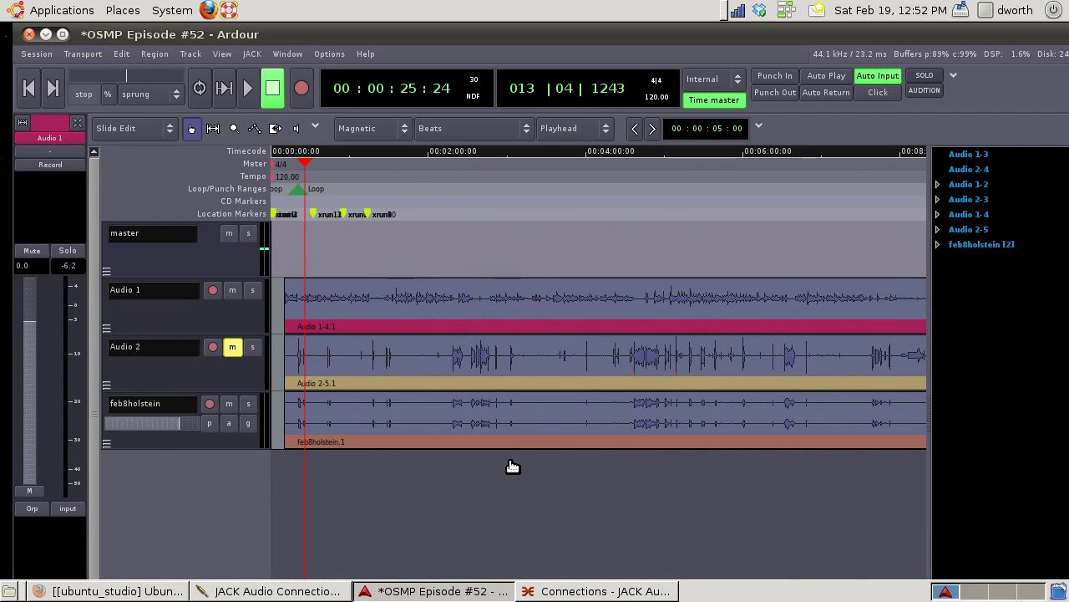
{"action": "left_click", "coordinate": [690, 155]}
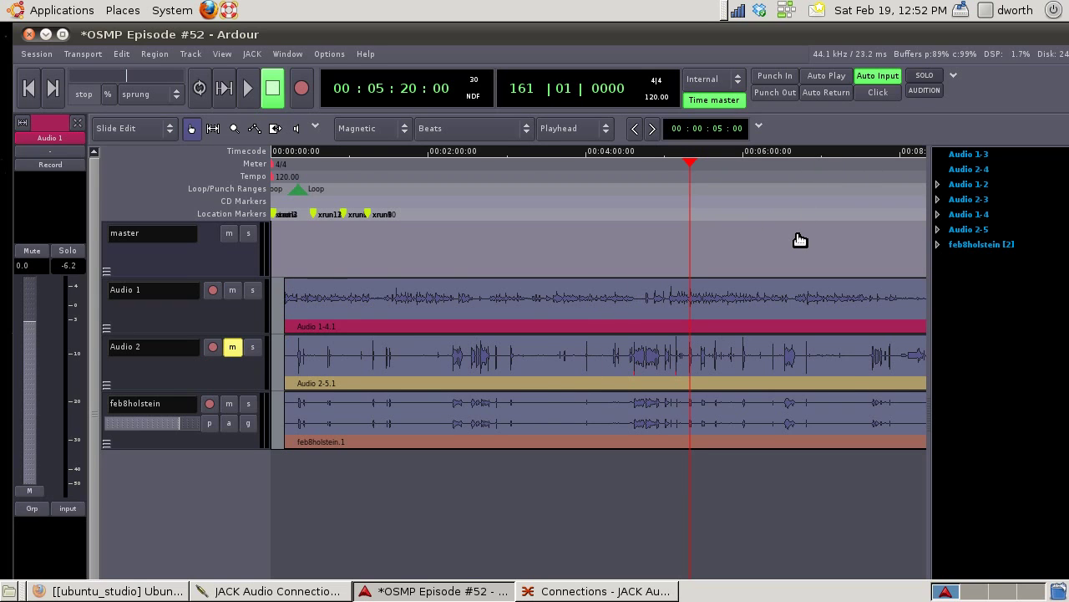
{"action": "scroll", "coordinate": [800, 240], "scroll_direction": "down", "scroll_amount": 5}
{"action": "scroll", "coordinate": [800, 240], "scroll_direction": "right", "scroll_amount": 5}
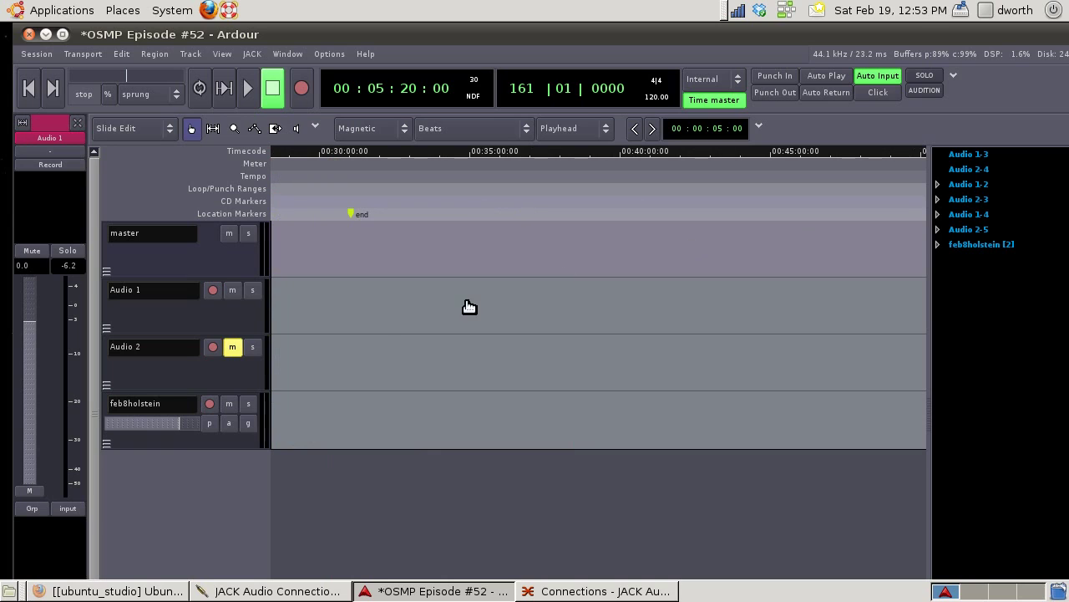
{"action": "scroll", "coordinate": [463, 310], "scroll_direction": "down", "scroll_amount": 8}
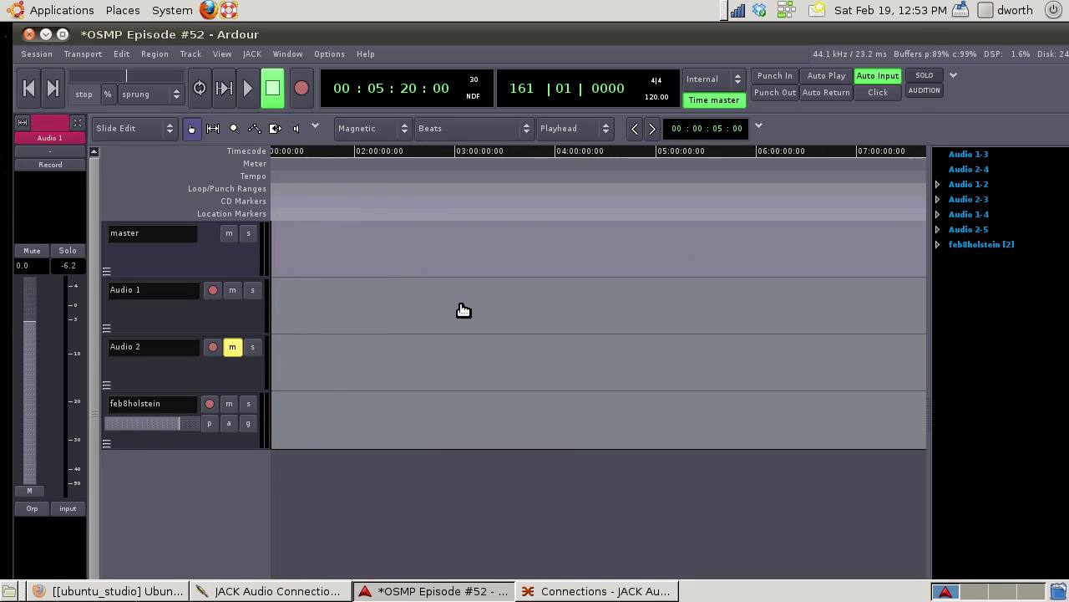
{"action": "scroll", "coordinate": [463, 310], "scroll_direction": "down", "scroll_amount": 3}
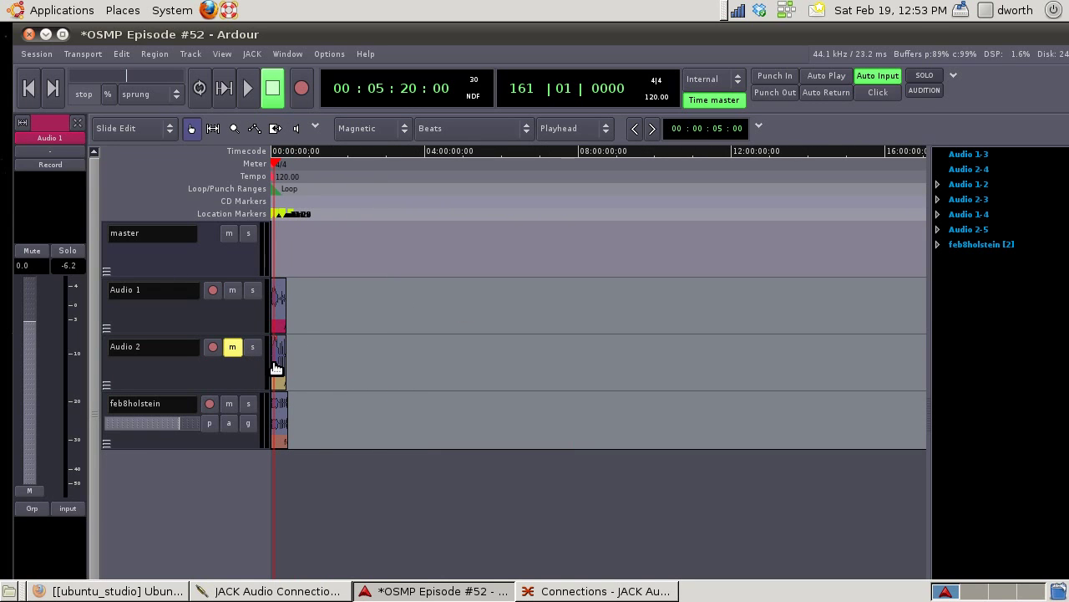
{"action": "scroll", "coordinate": [276, 367], "scroll_direction": "up", "scroll_amount": 12}
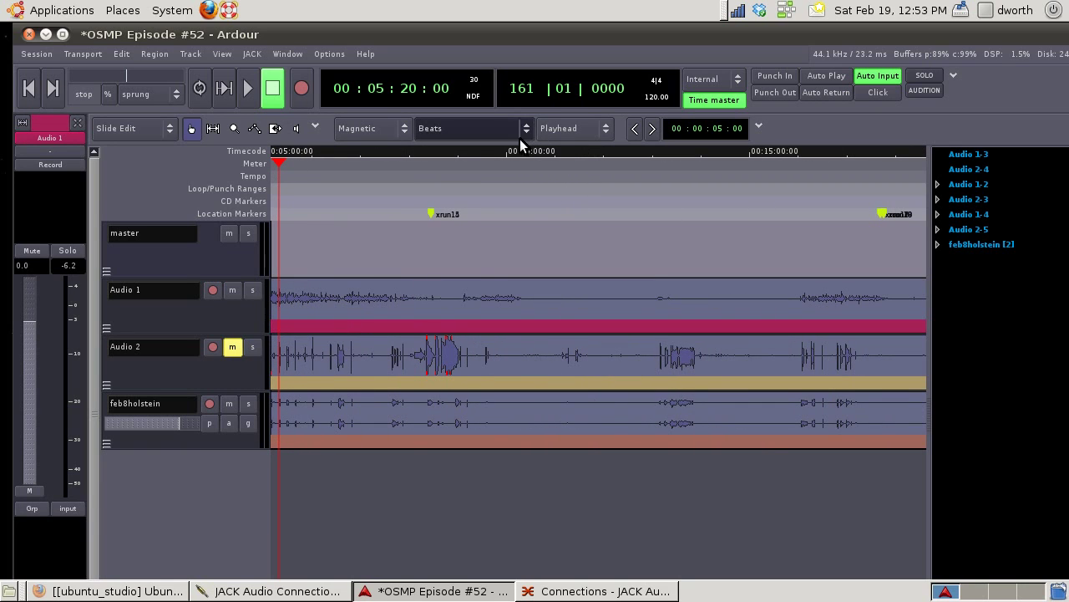
Play forward from 00:09:22, stop at 00:10:18:05 where Audio 1 speech ends, and select all regions.
{"action": "left_click", "coordinate": [476, 151]}
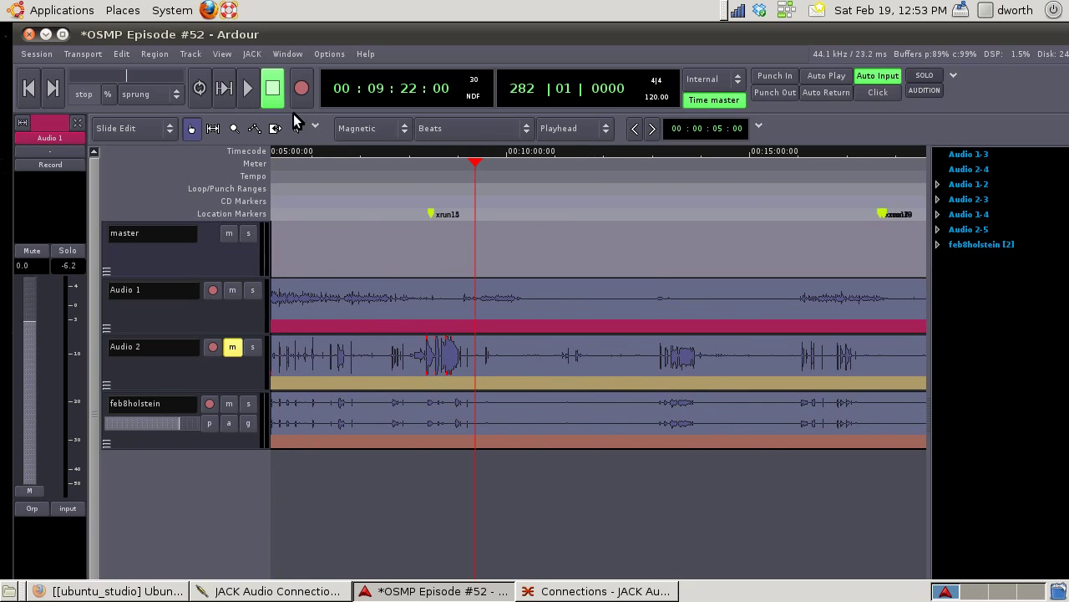
{"action": "left_click", "coordinate": [254, 91]}
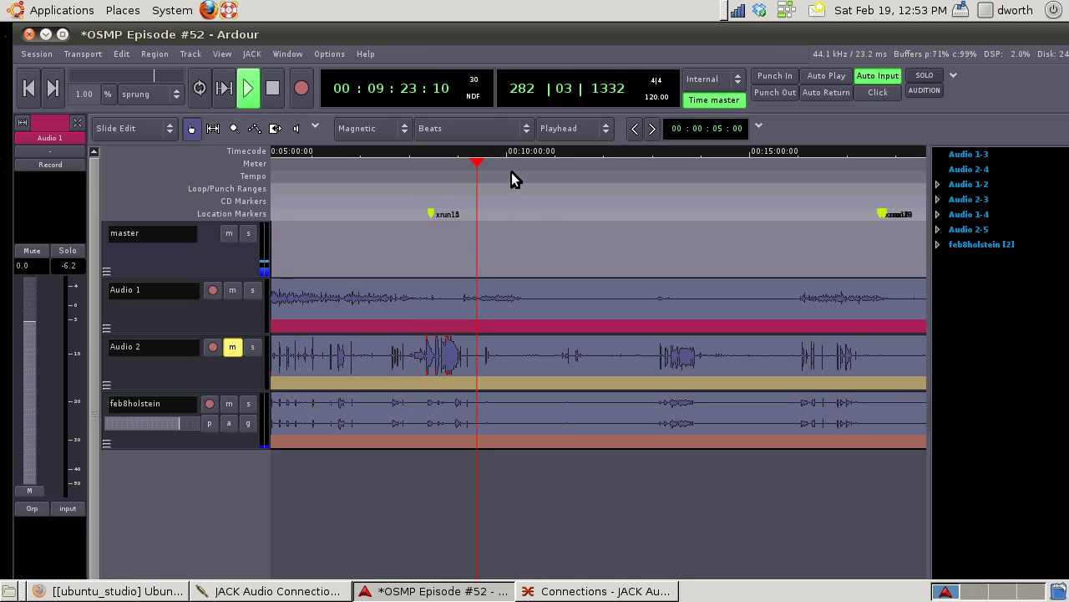
{"action": "left_click", "coordinate": [498, 151]}
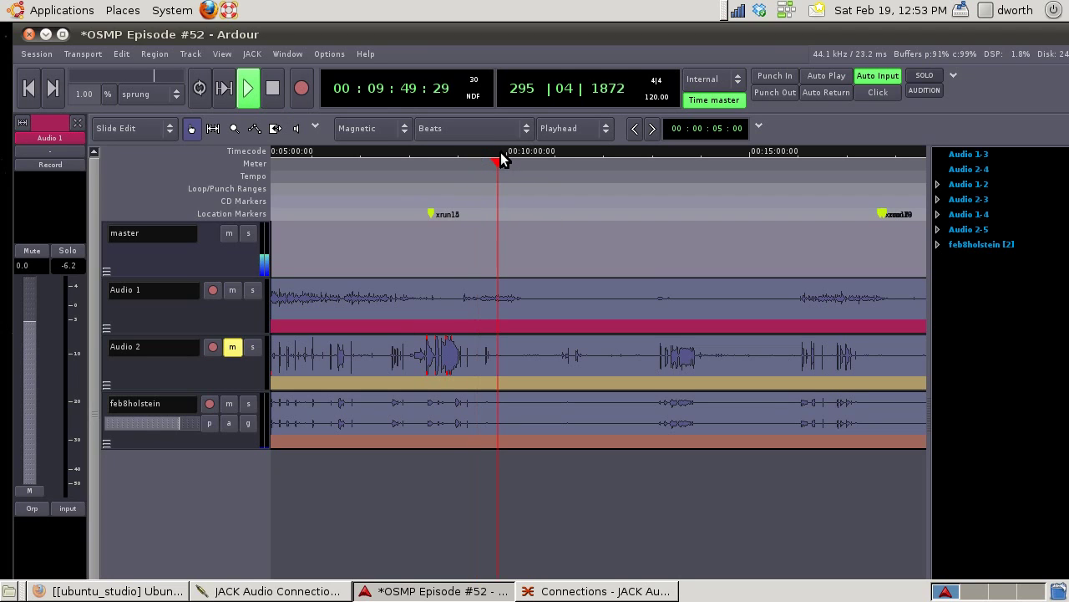
{"action": "scroll", "coordinate": [515, 251], "scroll_direction": "up", "scroll_amount": 2}
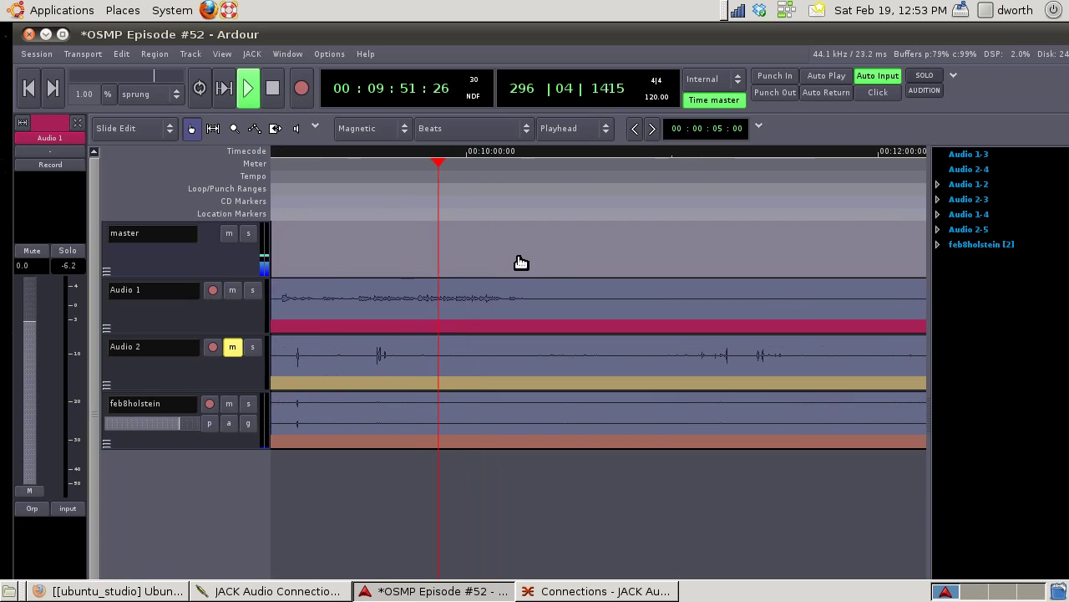
{"action": "left_click", "coordinate": [491, 154]}
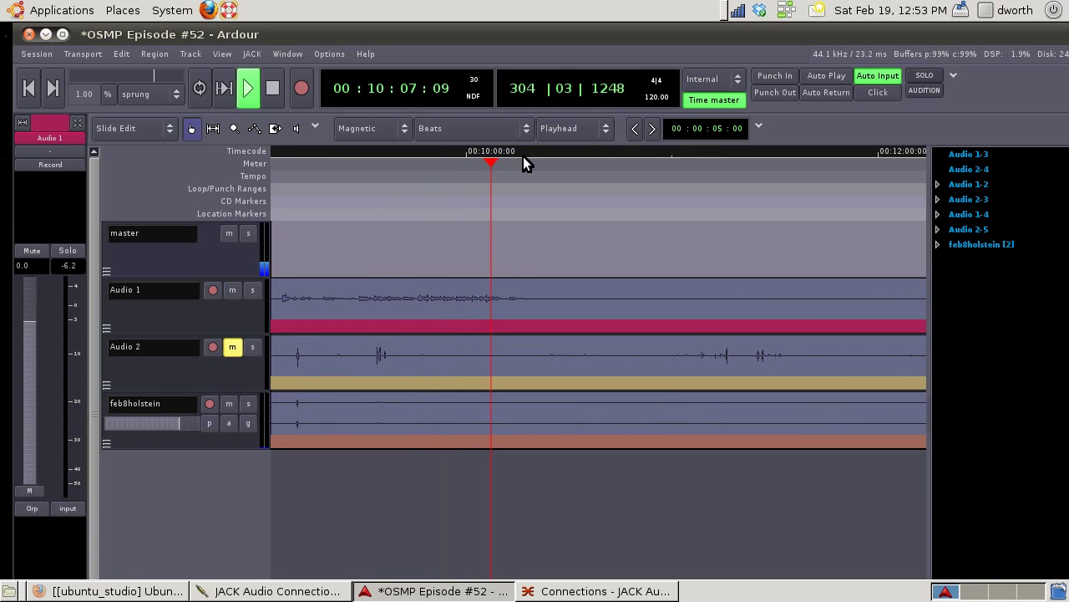
{"action": "left_click", "coordinate": [513, 154]}
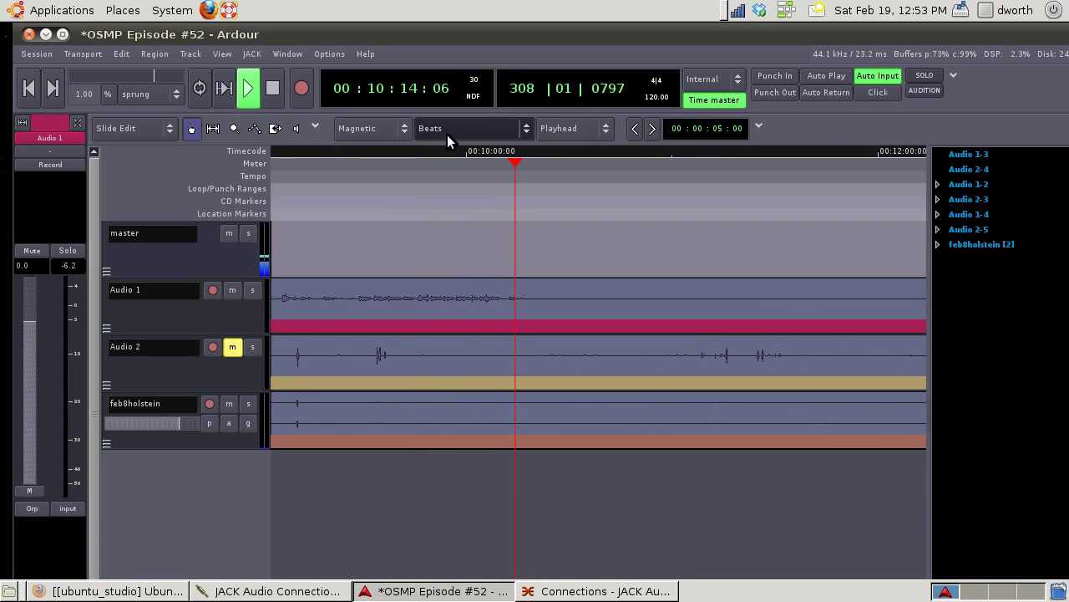
{"action": "left_click", "coordinate": [277, 87]}
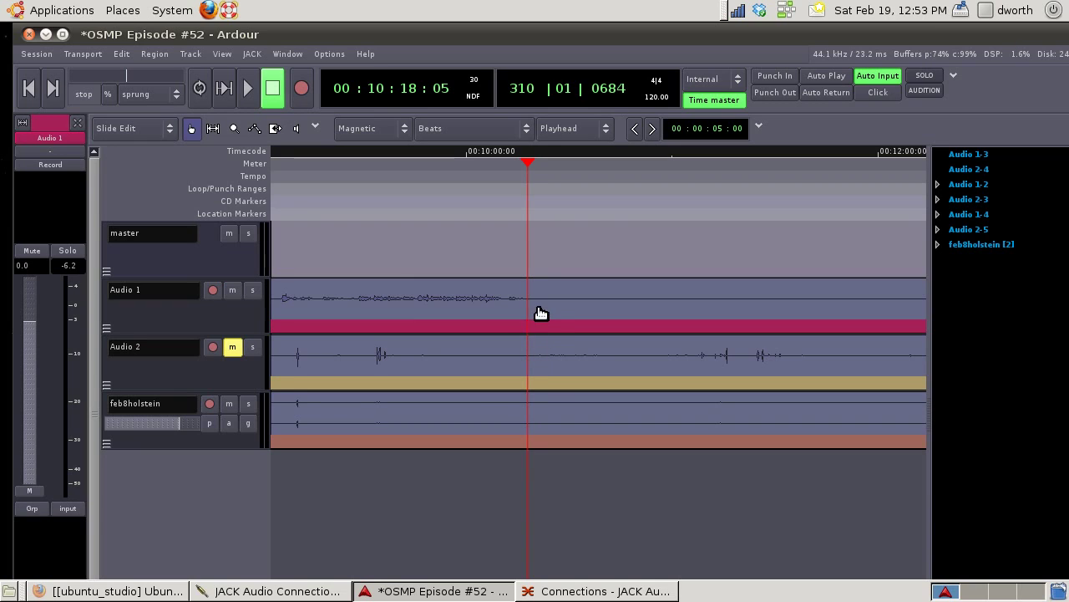
{"action": "key", "text": "ctrl+a"}
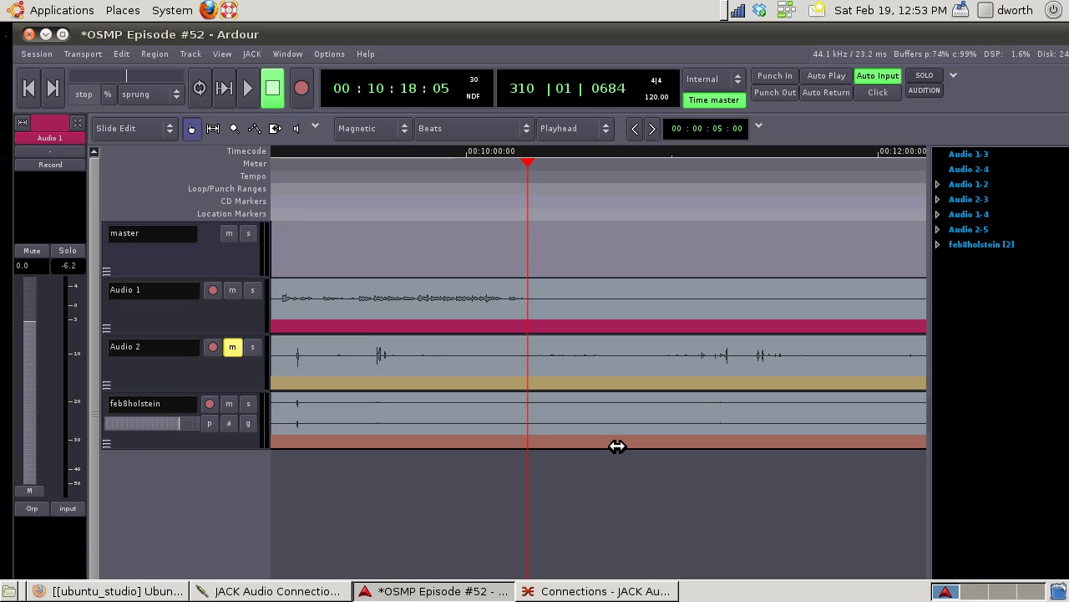
{"action": "key", "text": "ctrl+a"}
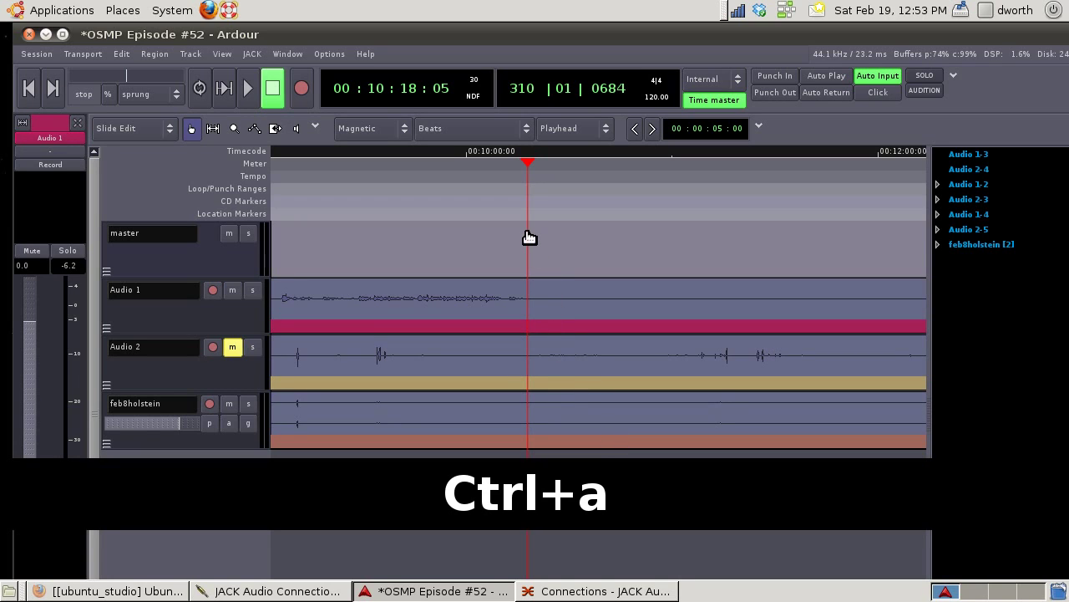
Split all selected regions at 00:10:18 and move the playhead to 00:10:34.
{"action": "key", "text": "s"}
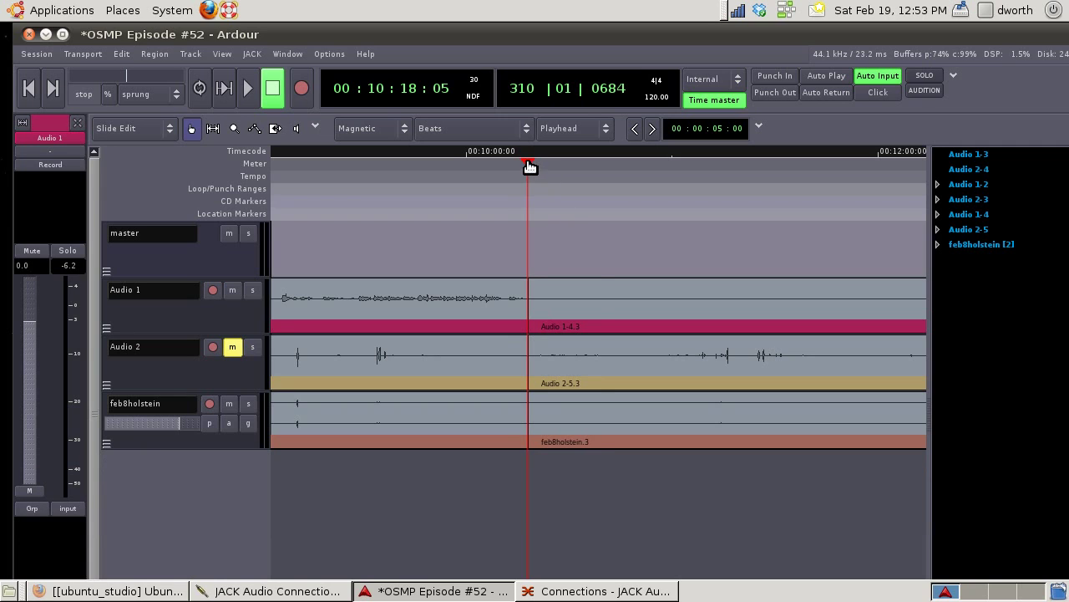
{"action": "left_click_drag", "start_coordinate": [529, 163], "coordinate": [583, 183]}
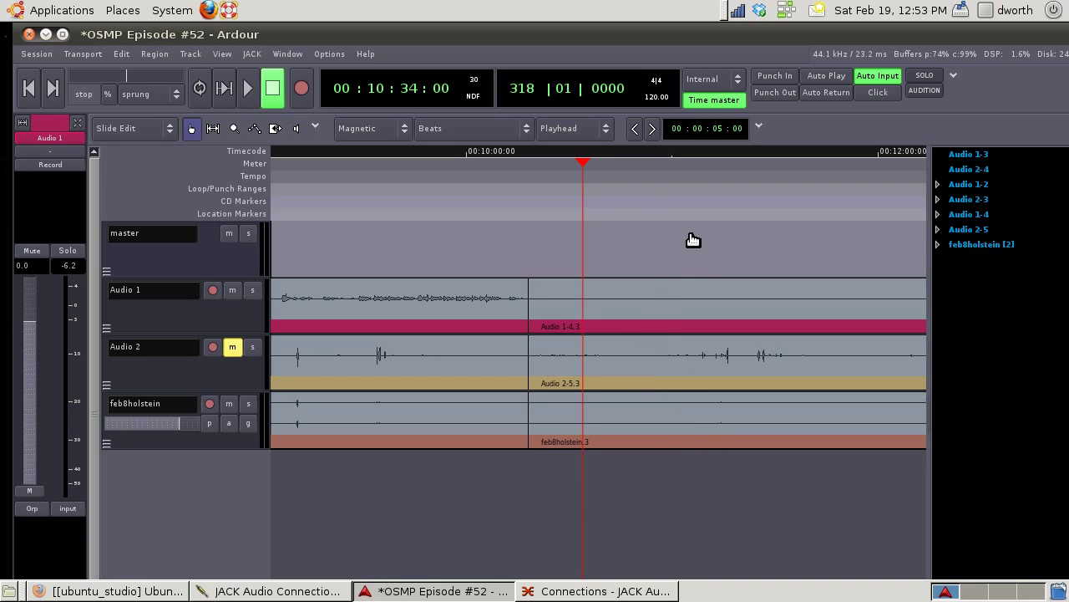
Select the three regions after the split and trim their starts right to open a gap.
{"action": "left_click_drag", "start_coordinate": [684, 240], "coordinate": [626, 478]}
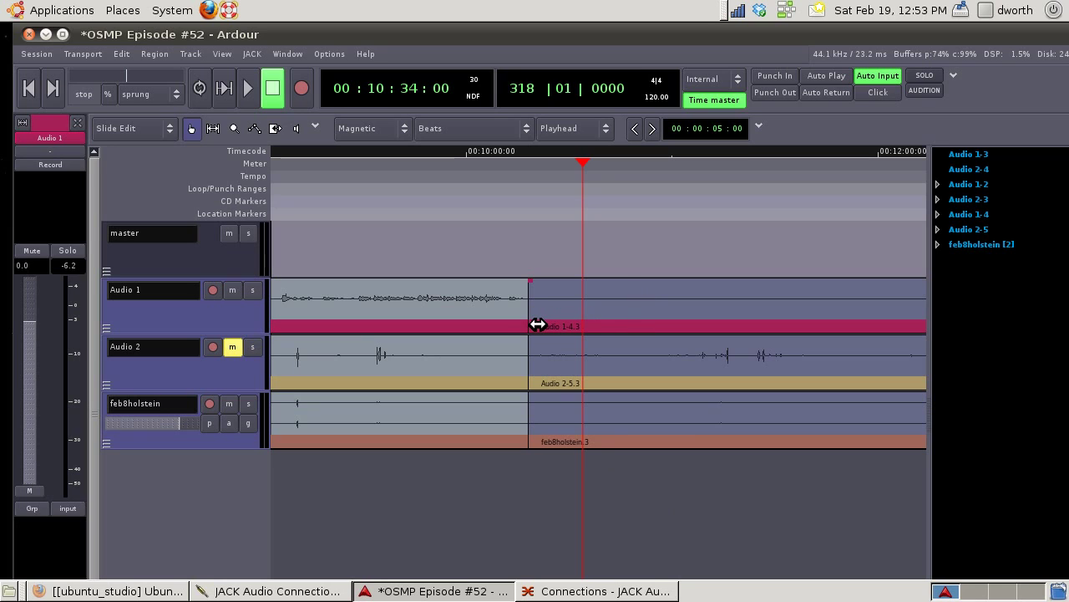
{"action": "left_click_drag", "start_coordinate": [533, 326], "coordinate": [590, 327]}
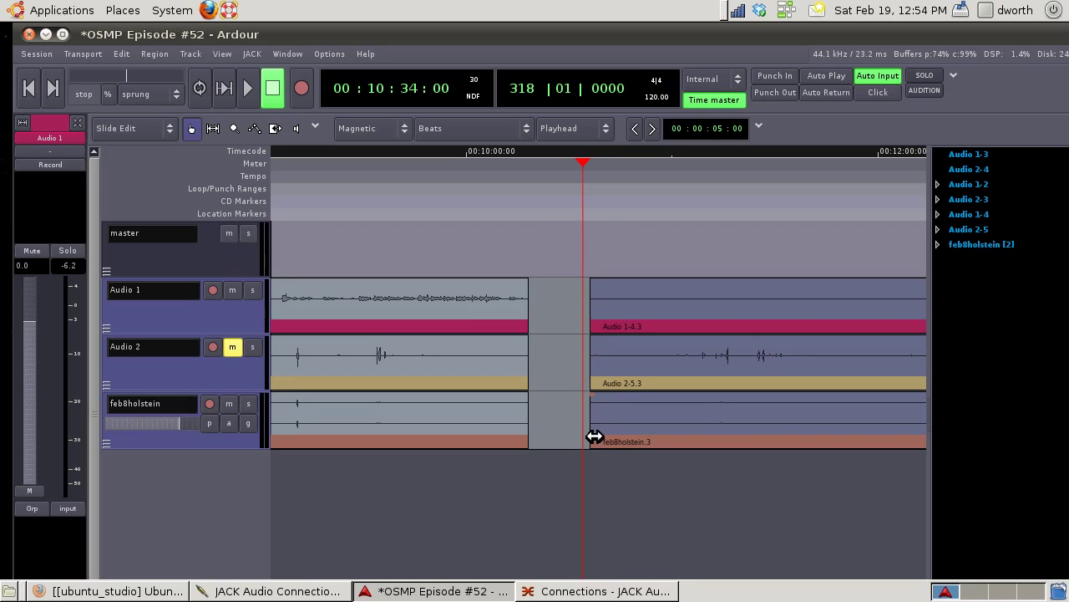
{"action": "left_click_drag", "start_coordinate": [594, 436], "coordinate": [838, 434]}
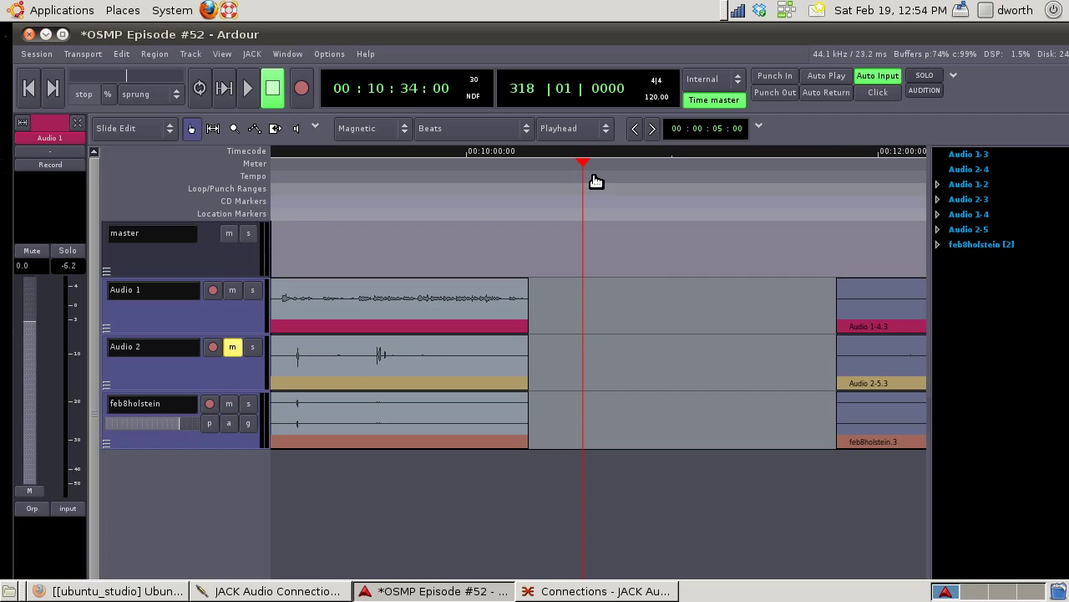
{"action": "scroll", "coordinate": [594, 177], "scroll_direction": "down", "scroll_amount": 2}
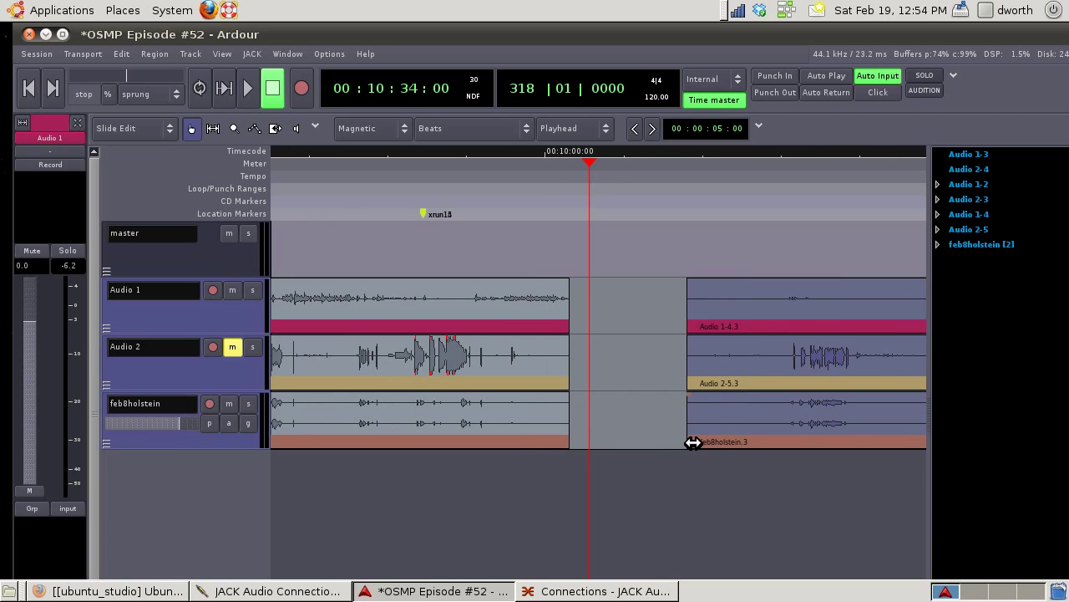
{"action": "left_click_drag", "start_coordinate": [692, 442], "coordinate": [792, 457]}
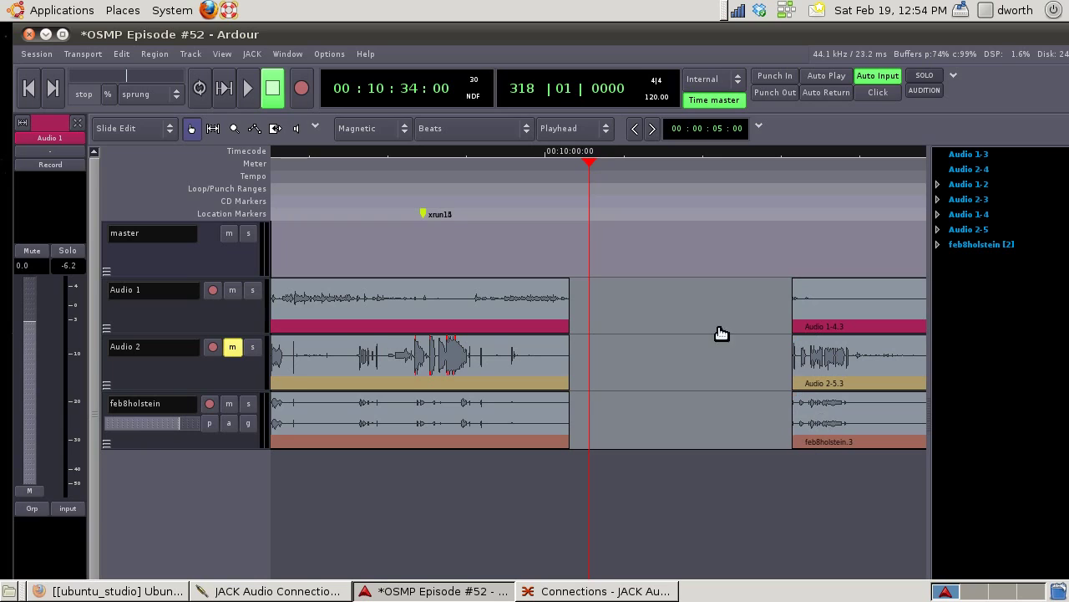
Try extending Audio 1-4.3 leftward, undoing each attempt to keep the gap.
{"action": "left_click_drag", "start_coordinate": [795, 328], "coordinate": [609, 324]}
{"action": "key", "text": "ctrl+z"}
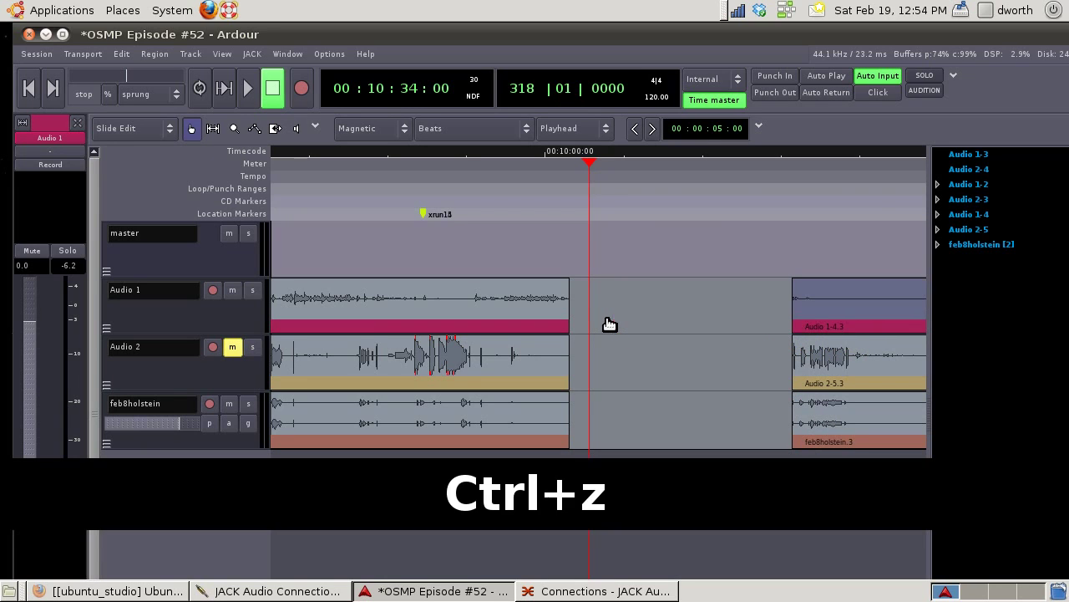
{"action": "mouse_move", "coordinate": [793, 326]}
{"action": "left_mouse_down"}
{"action": "mouse_move", "coordinate": [559, 335]}
{"action": "mouse_move", "coordinate": [792, 333]}
{"action": "left_mouse_up"}
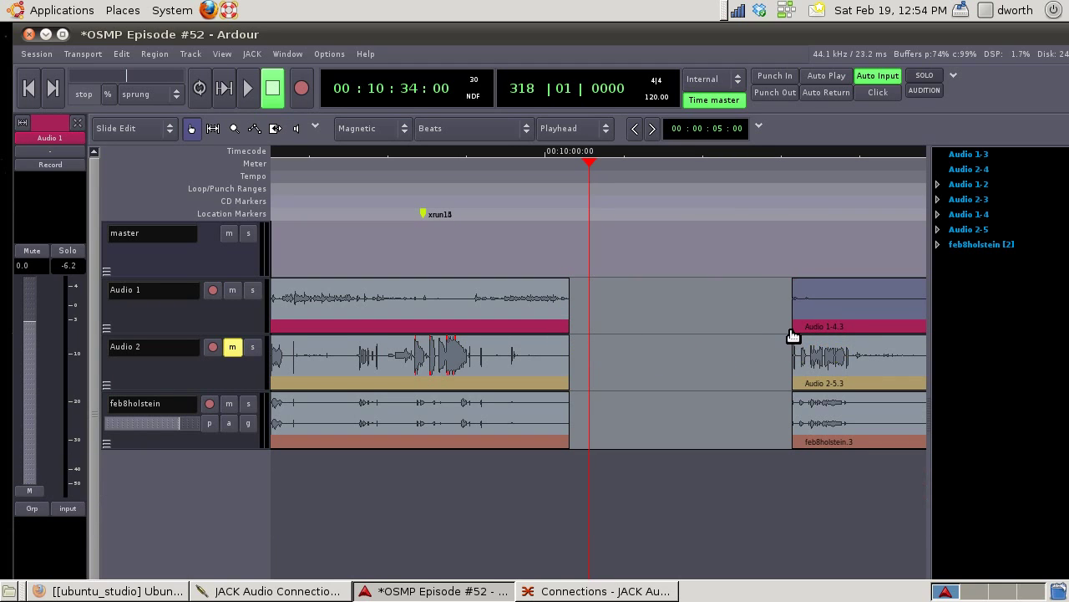
{"action": "key", "text": "ctrl+z"}
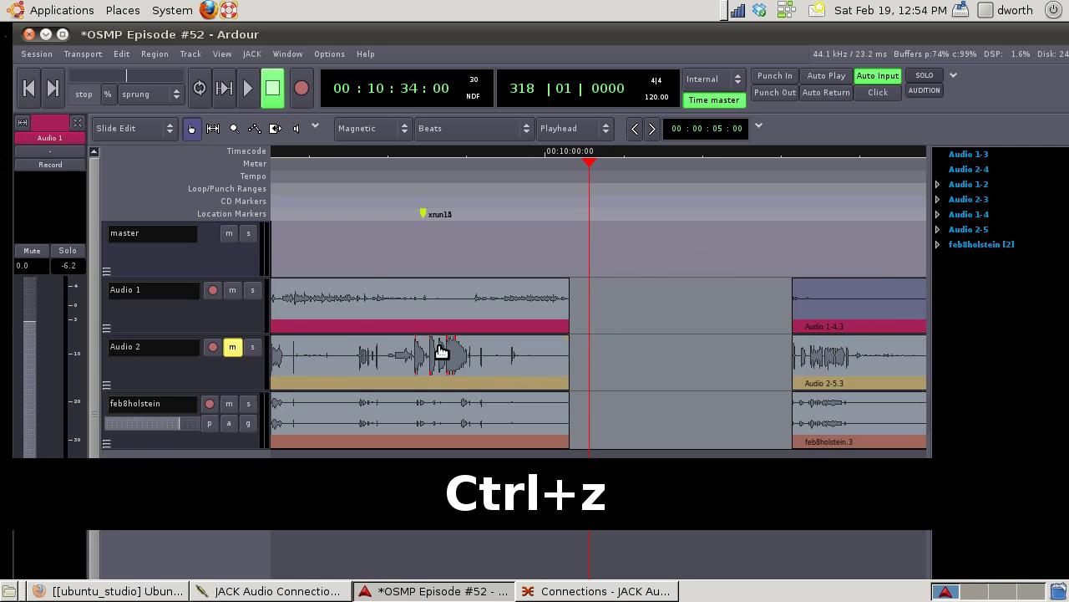
Open Session > Import, browse to Downloads, and audition tunestorm04.flac.
{"action": "left_click", "coordinate": [43, 56]}
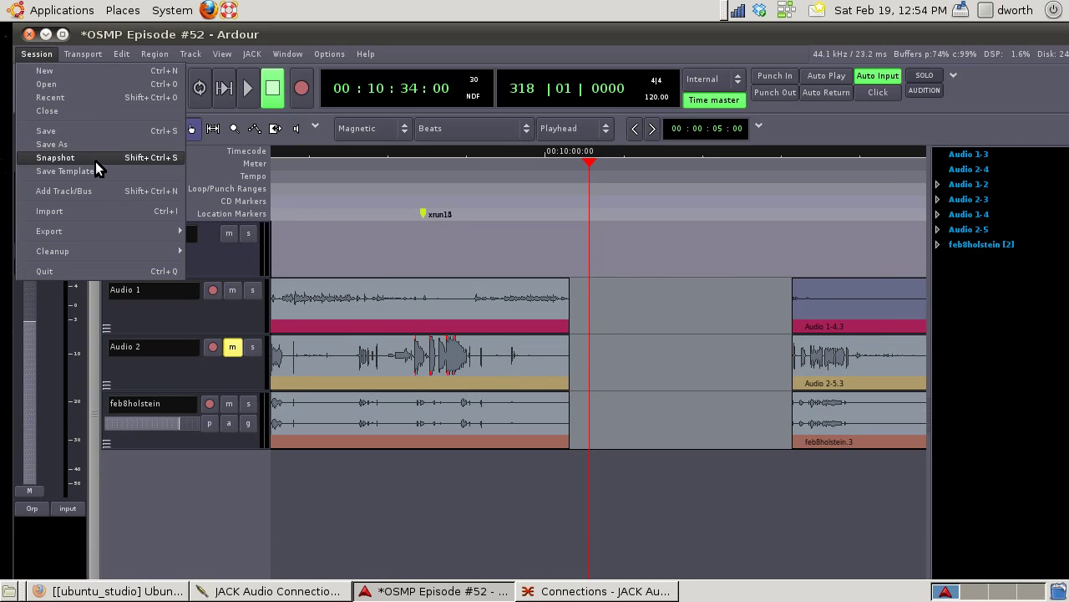
{"action": "mouse_move", "coordinate": [114, 232]}
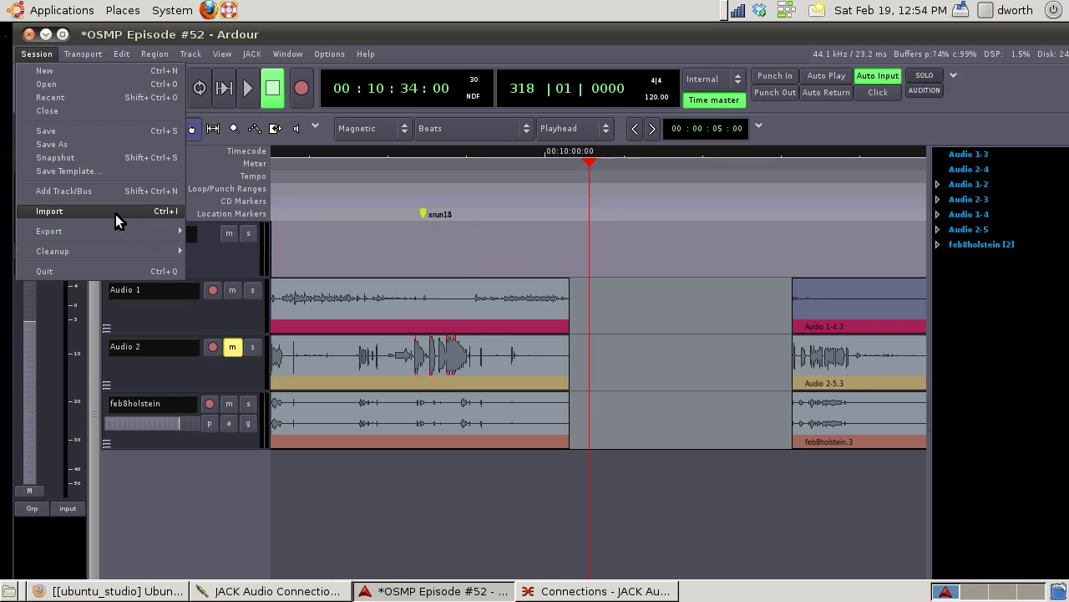
{"action": "left_click", "coordinate": [49, 211]}
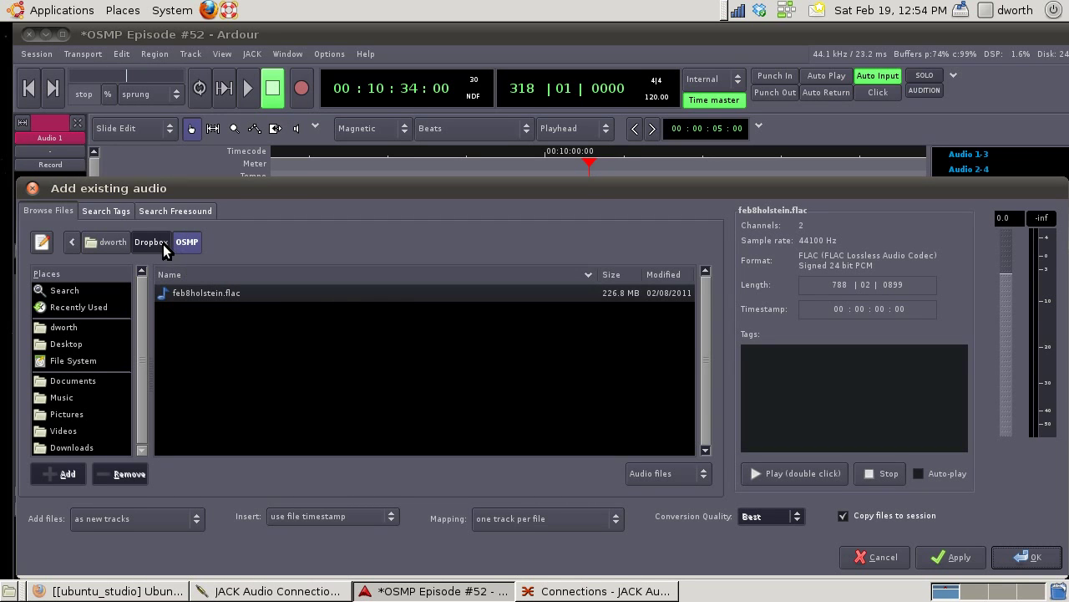
{"action": "left_click", "coordinate": [117, 241]}
{"action": "scroll", "coordinate": [335, 346], "scroll_direction": "down", "scroll_amount": 10}
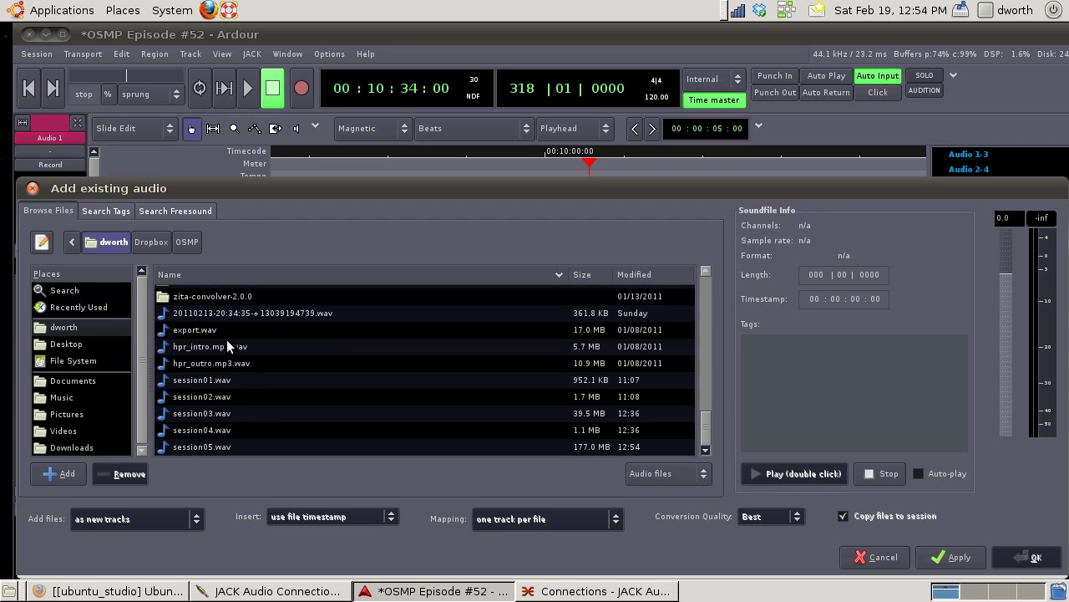
{"action": "scroll", "coordinate": [246, 334], "scroll_direction": "up", "scroll_amount": 5}
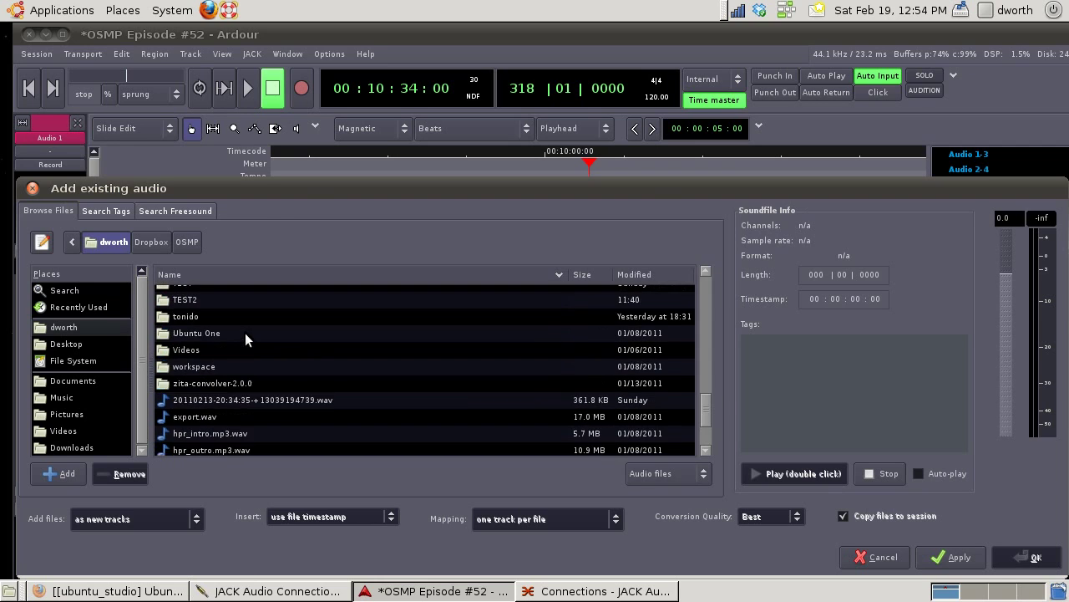
{"action": "scroll", "coordinate": [245, 332], "scroll_direction": "up", "scroll_amount": 6}
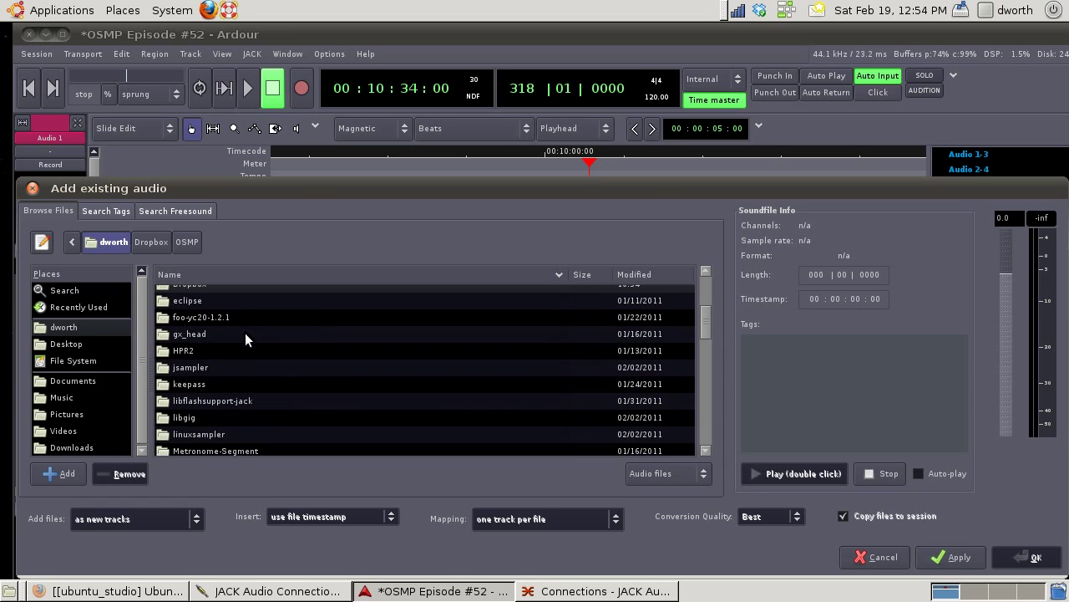
{"action": "double_click", "coordinate": [221, 326]}
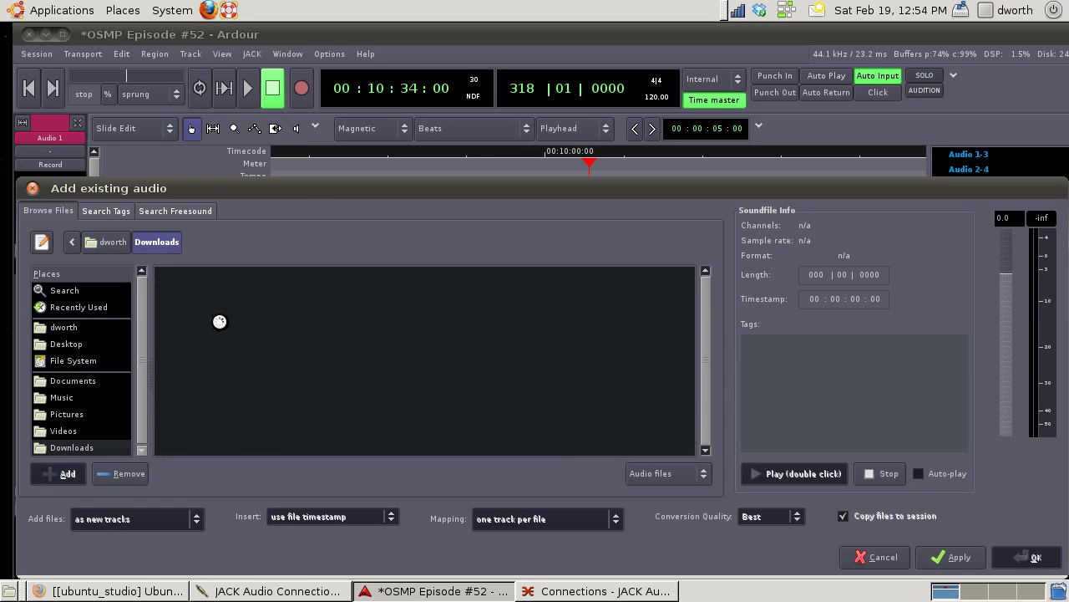
{"action": "scroll", "coordinate": [259, 343], "scroll_direction": "down", "scroll_amount": 1}
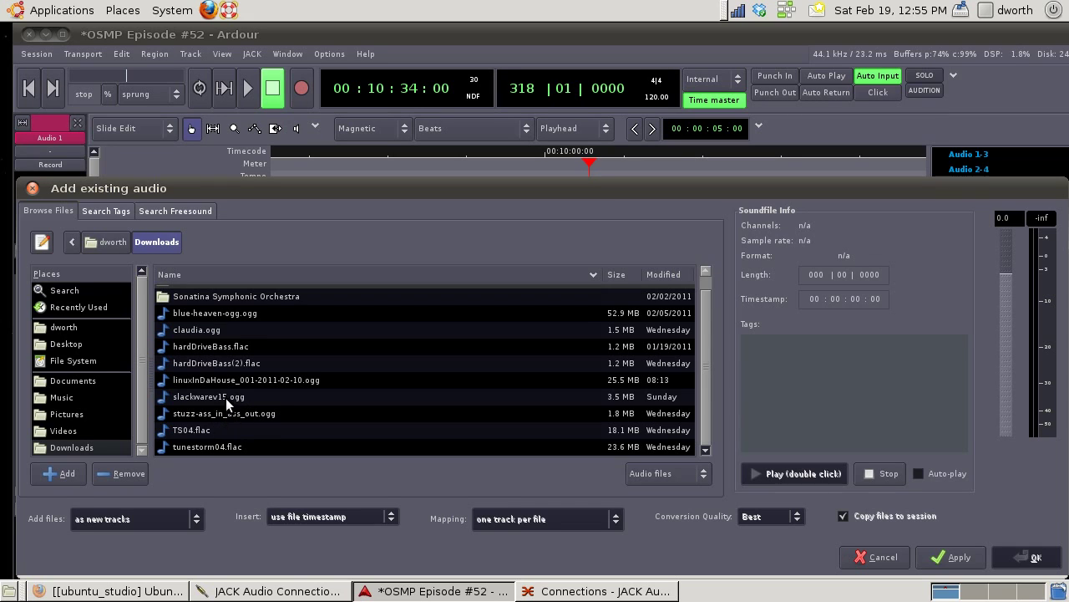
{"action": "double_click", "coordinate": [224, 445]}
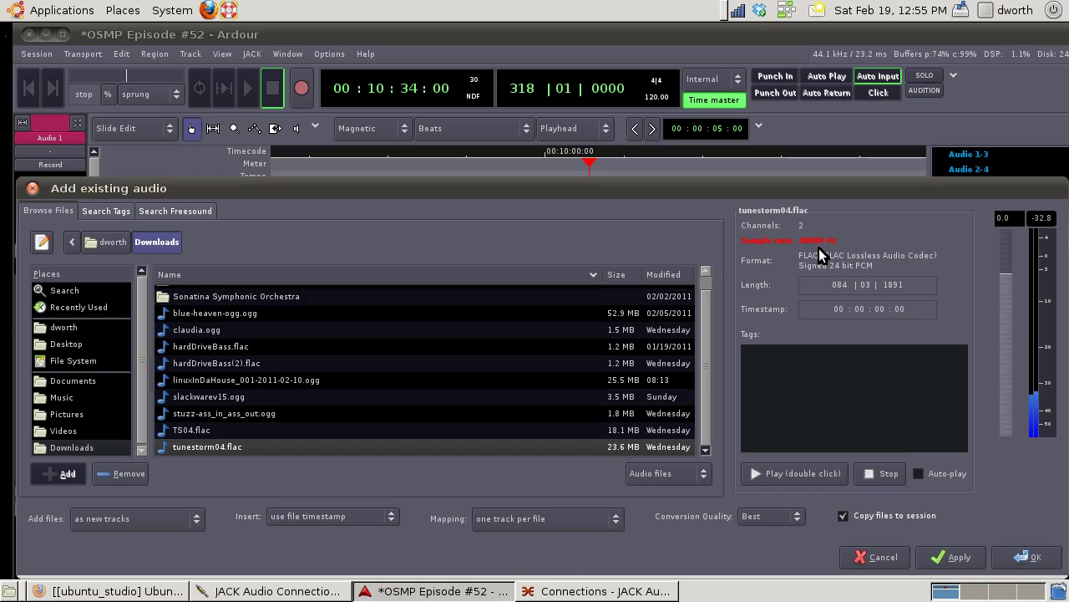
Import tunestorm04.flac, move its region into the gap after 00:10:18, and play through the transition.
{"action": "left_click", "coordinate": [1011, 552]}
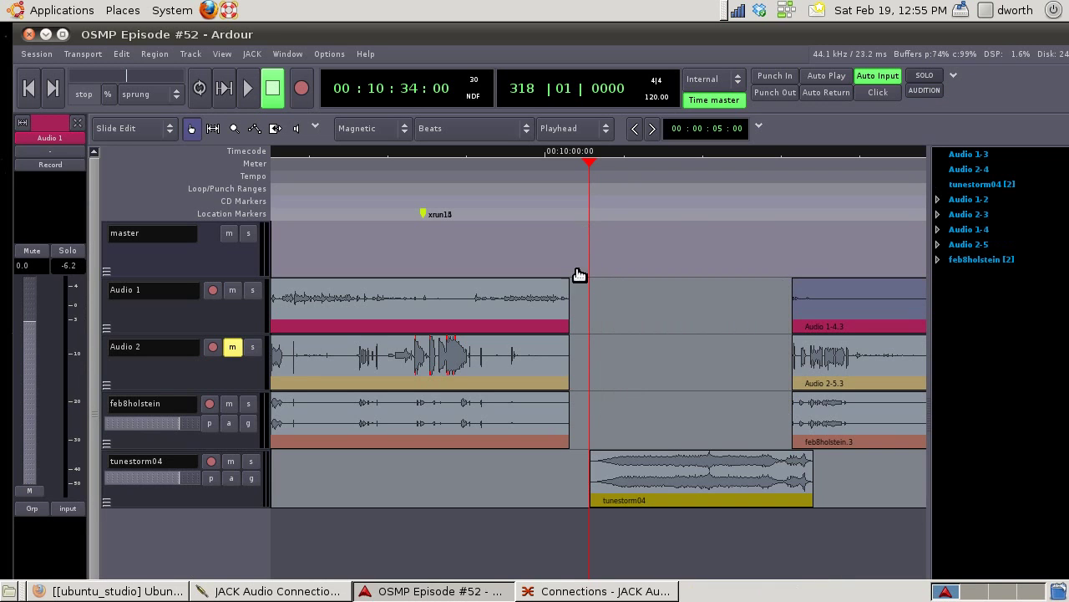
{"action": "left_click_drag", "start_coordinate": [627, 452], "coordinate": [610, 473]}
{"action": "left_click", "coordinate": [553, 154]}
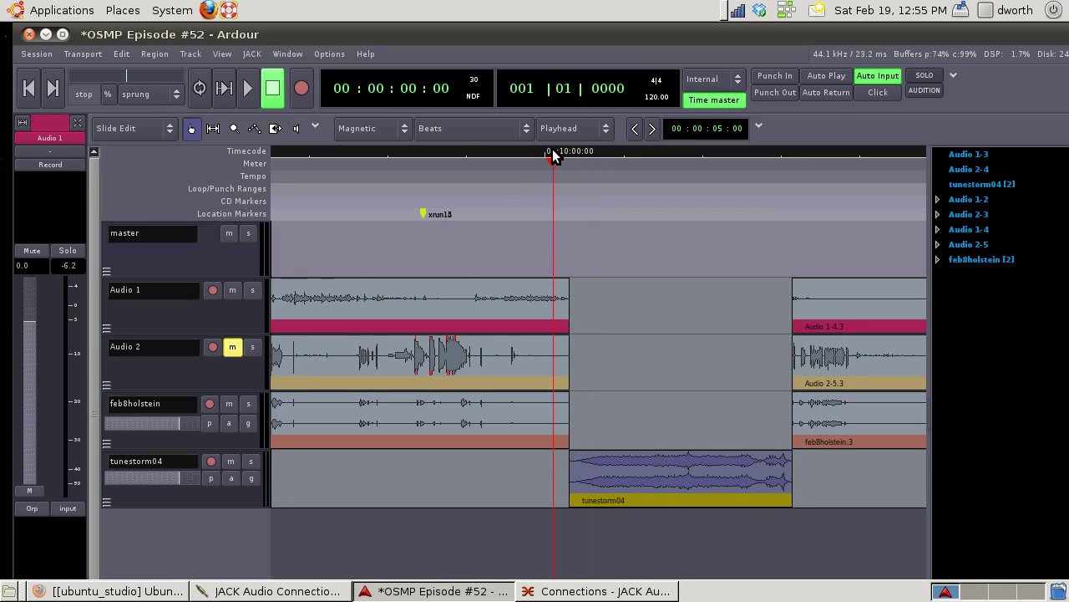
{"action": "left_click", "coordinate": [253, 92]}
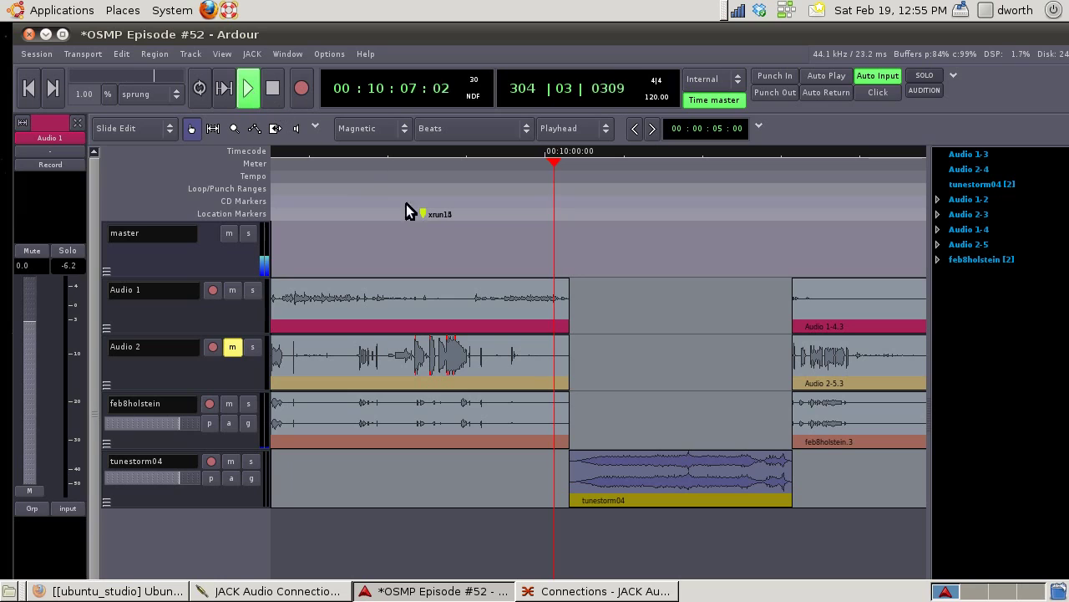
{"action": "left_click", "coordinate": [564, 153]}
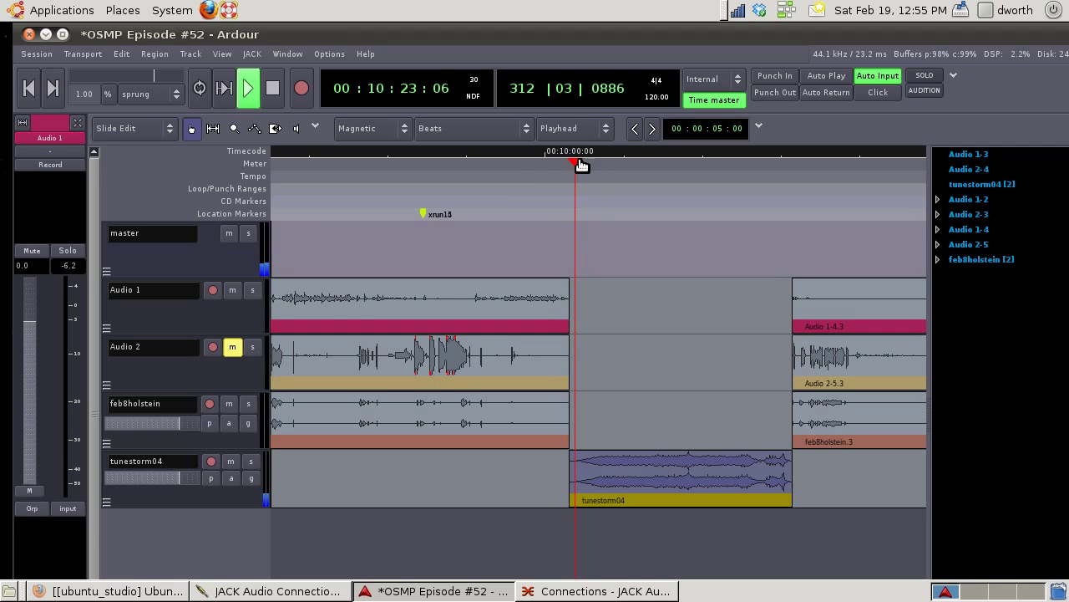
{"action": "left_click_drag", "start_coordinate": [581, 165], "coordinate": [685, 166]}
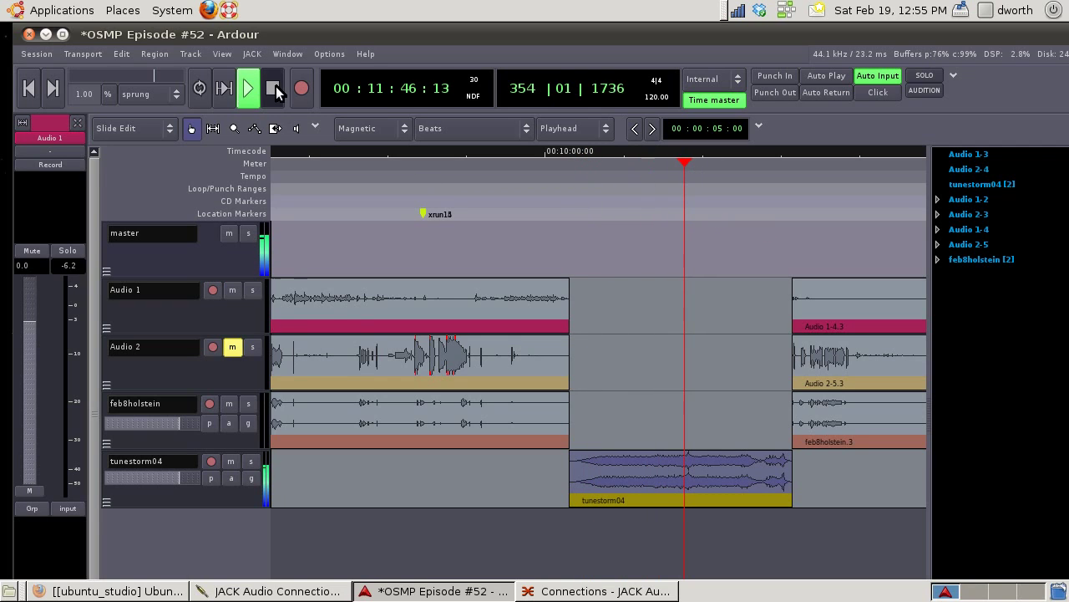
{"action": "left_click", "coordinate": [275, 88]}
Zoom out, select all regions, and drag them later to free space at the session start.
{"action": "key", "text": "minus"}
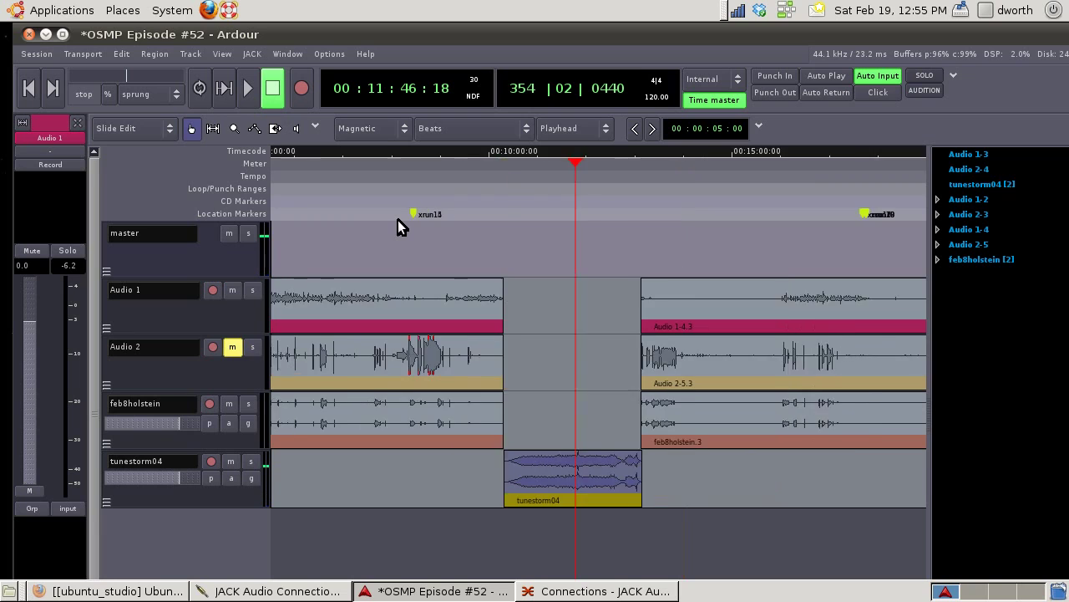
{"action": "key", "text": "minus"}
{"action": "key", "text": "minus"}
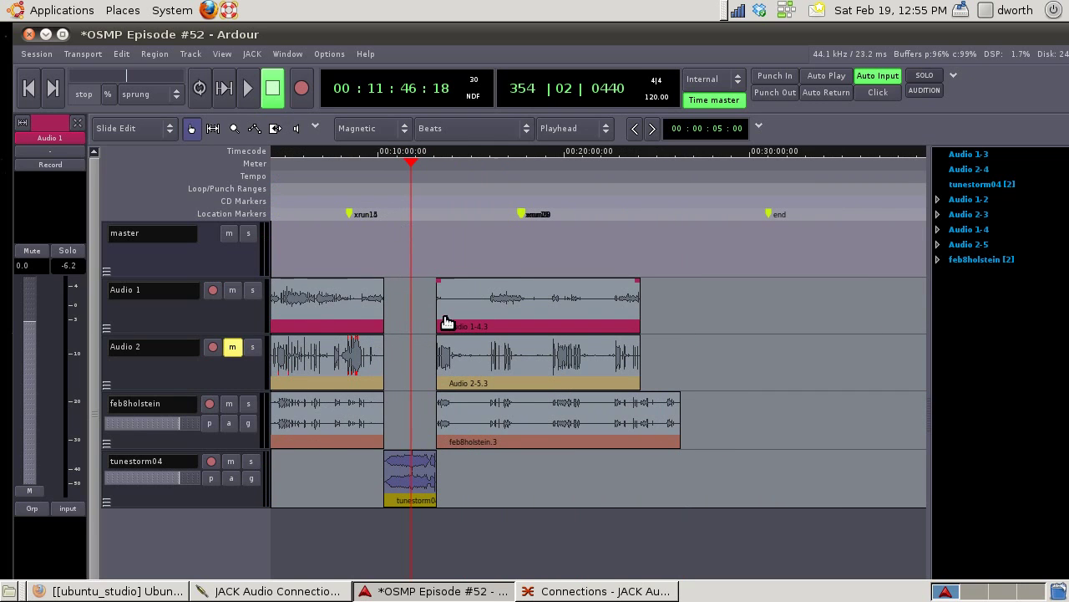
{"action": "key", "text": "ctrl+a"}
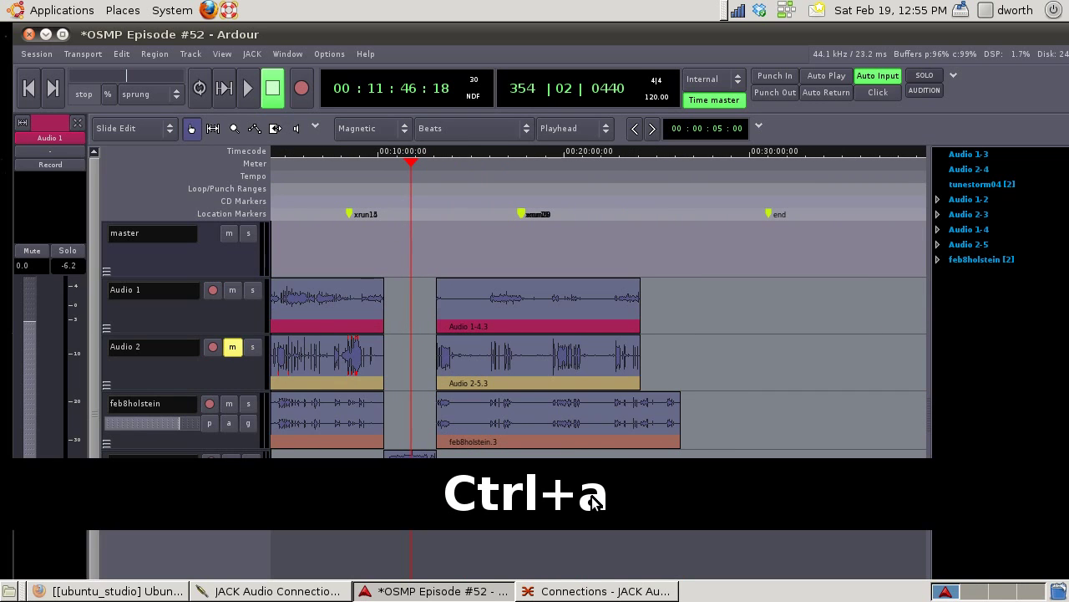
{"action": "left_click_drag", "start_coordinate": [496, 410], "coordinate": [597, 432]}
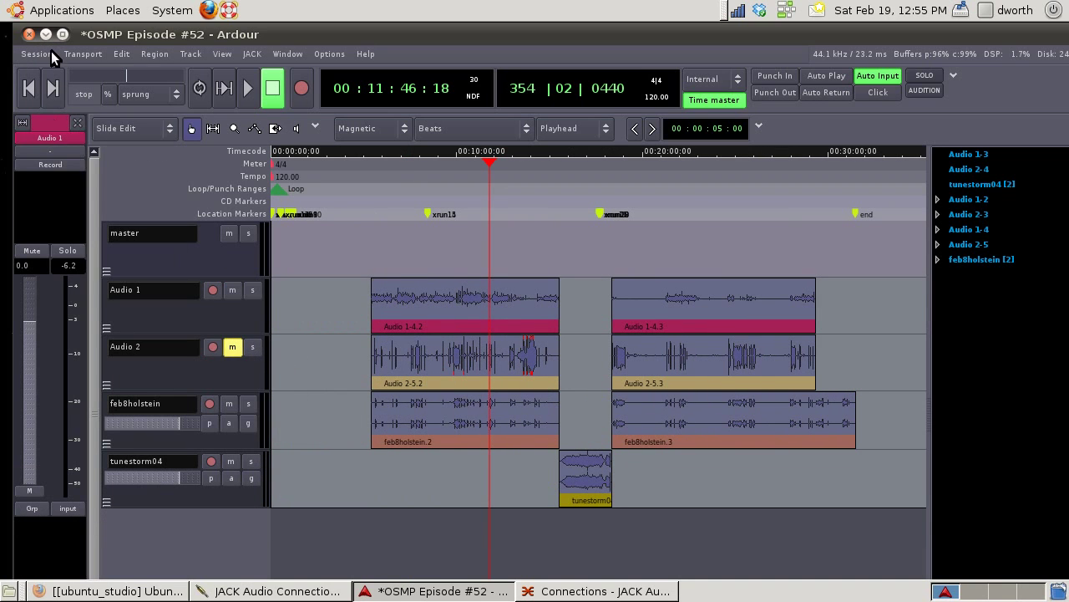
{"action": "left_click", "coordinate": [36, 53]}
Import export.wav from the home folder and place its region at the session start.
{"action": "left_click", "coordinate": [61, 211]}
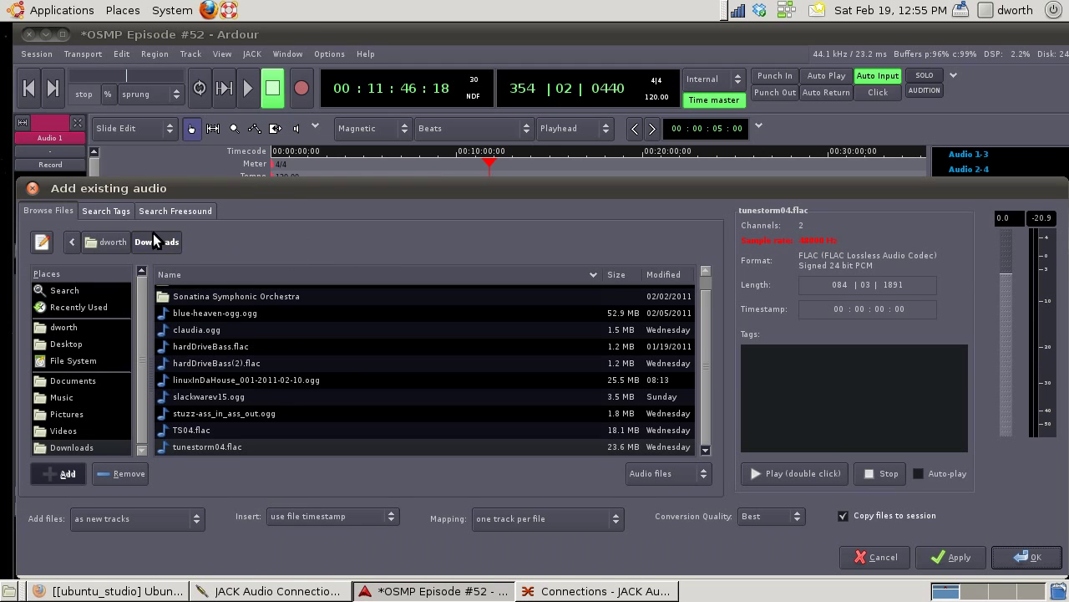
{"action": "left_click", "coordinate": [90, 243]}
{"action": "scroll", "coordinate": [282, 390], "scroll_direction": "down", "scroll_amount": 10}
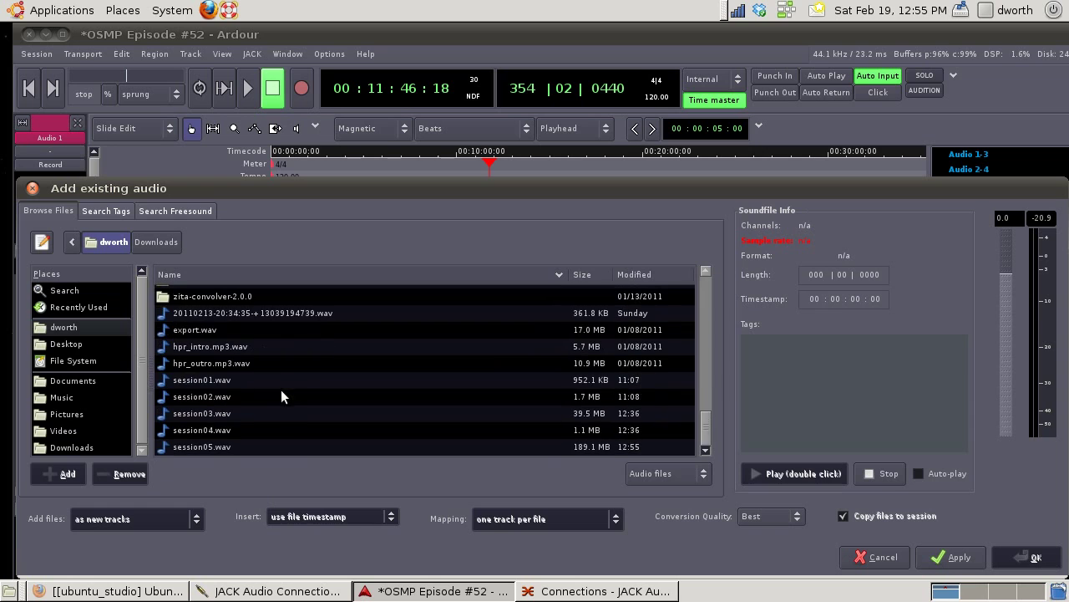
{"action": "left_click", "coordinate": [237, 330]}
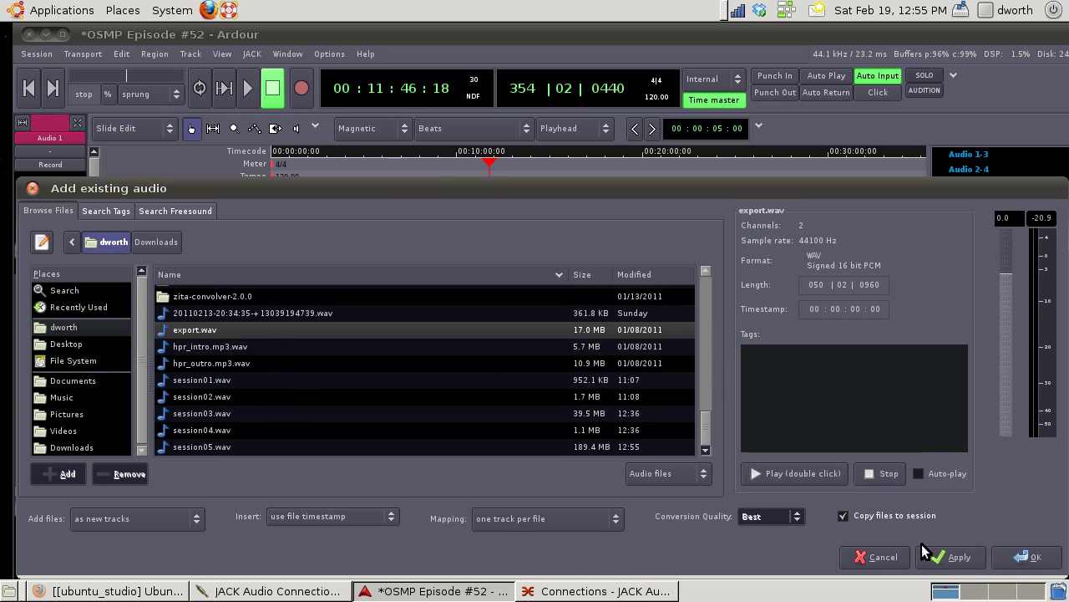
{"action": "left_click", "coordinate": [1007, 557]}
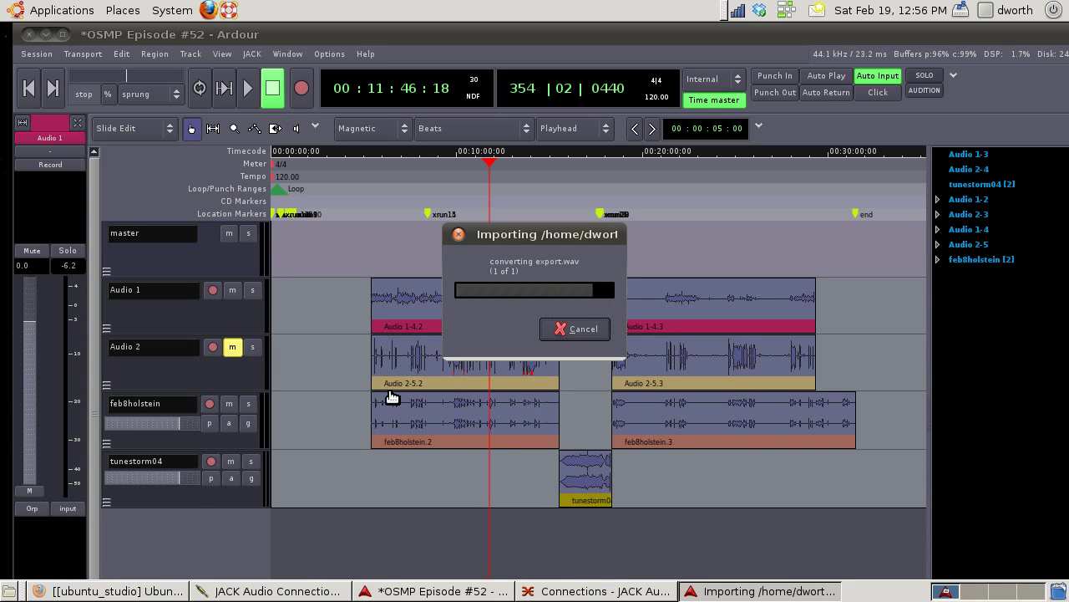
{"action": "left_click_drag", "start_coordinate": [501, 540], "coordinate": [275, 537]}
Shift the Audio 1, Audio 2 and feb8holstein regions so they begin as the export intro ends.
{"action": "key", "text": "ctrl+a"}
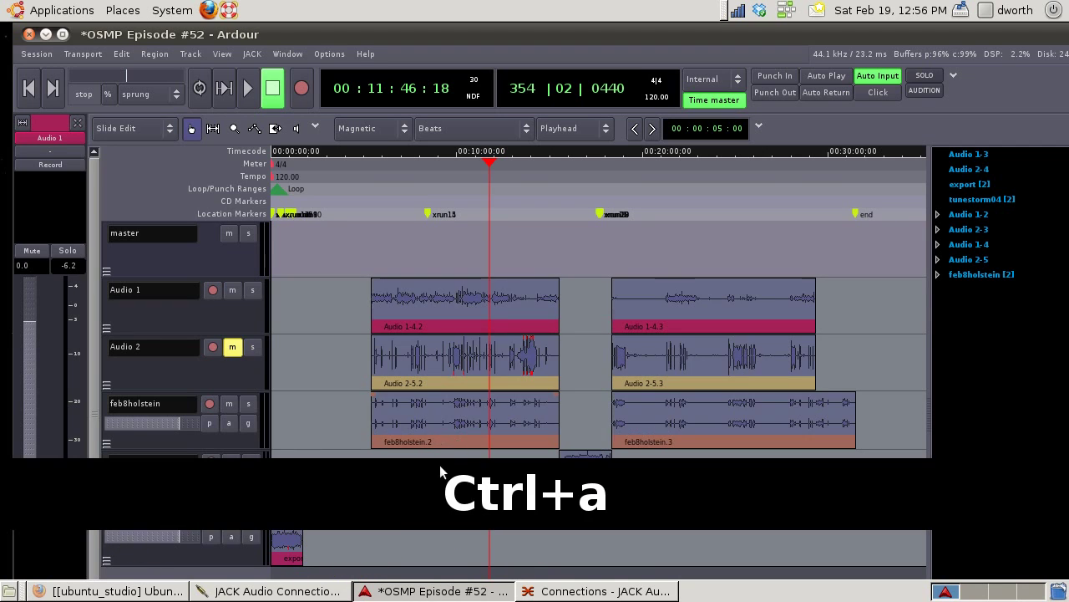
{"action": "left_click", "coordinate": [282, 545]}
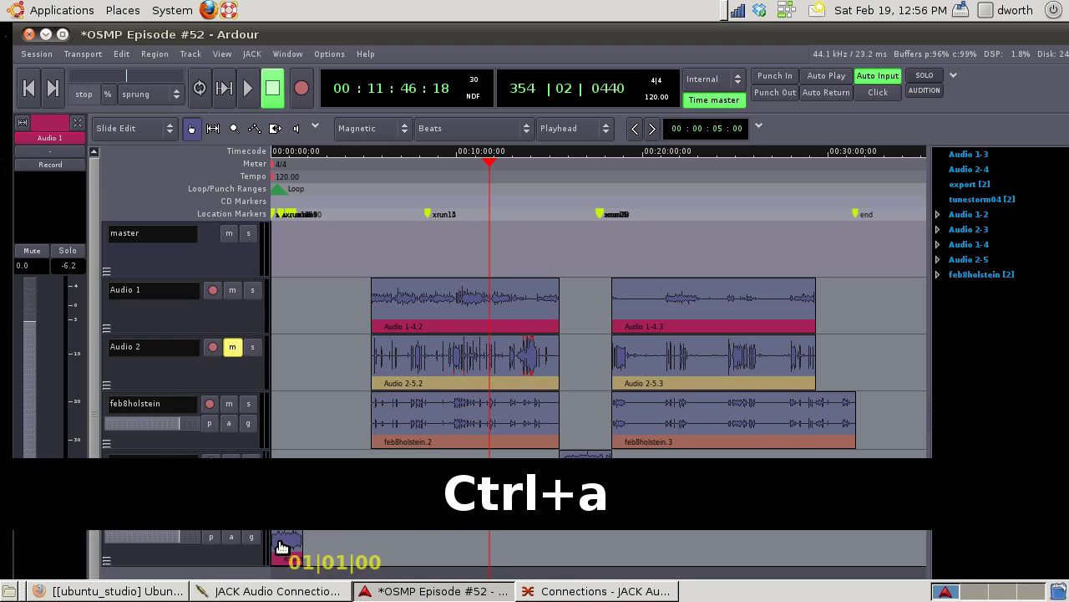
{"action": "left_click_drag", "start_coordinate": [439, 410], "coordinate": [356, 417]}
{"action": "scroll", "coordinate": [305, 437], "scroll_direction": "up", "scroll_amount": 3}
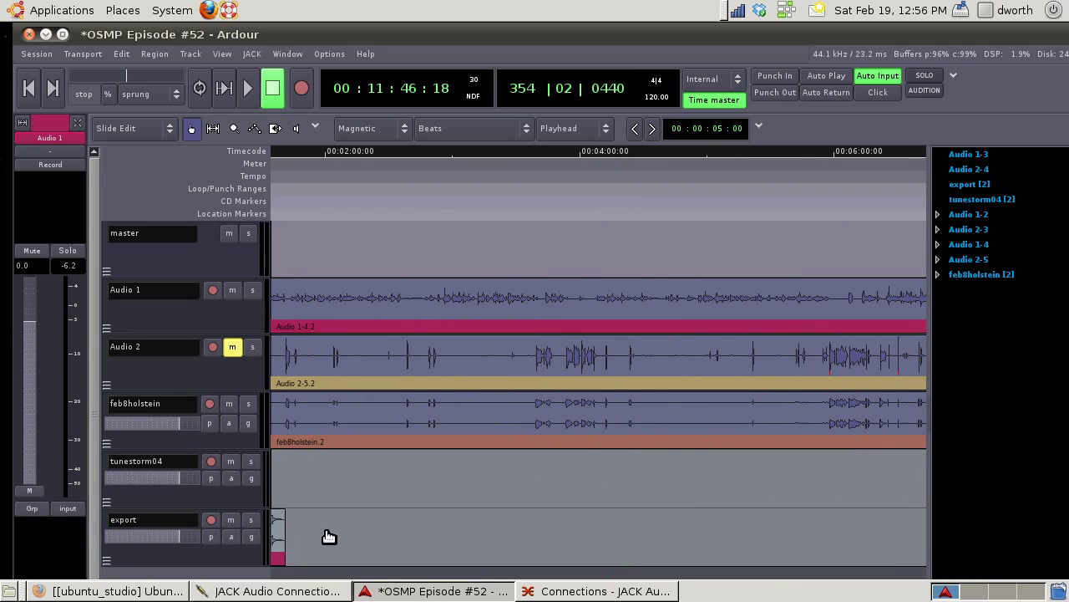
{"action": "scroll", "coordinate": [351, 480], "scroll_direction": "down", "scroll_amount": 2}
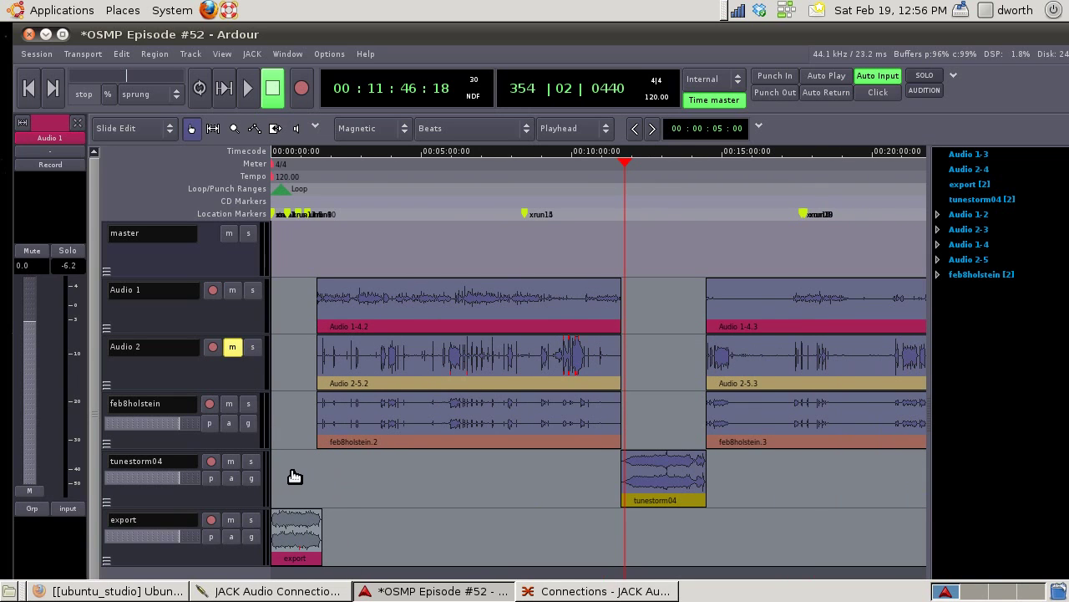
{"action": "scroll", "coordinate": [292, 474], "scroll_direction": "up", "scroll_amount": 3}
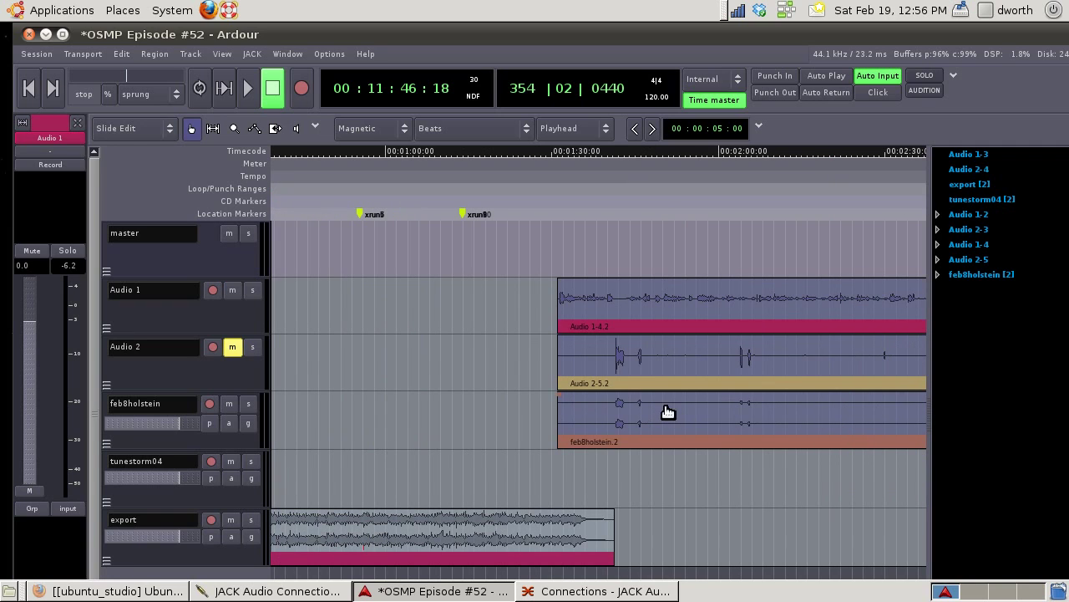
{"action": "left_click_drag", "start_coordinate": [666, 410], "coordinate": [687, 410]}
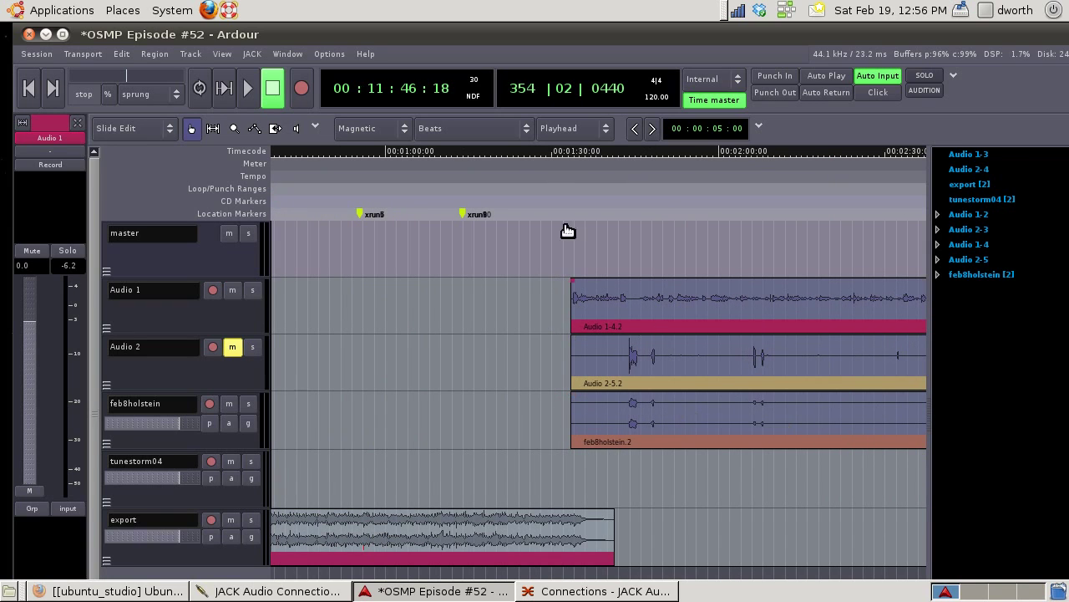
Play from about 1:30, nudge the Audio 1 region slightly later, and stop at 00:01:39.
{"action": "left_click", "coordinate": [554, 150]}
{"action": "left_click", "coordinate": [254, 98]}
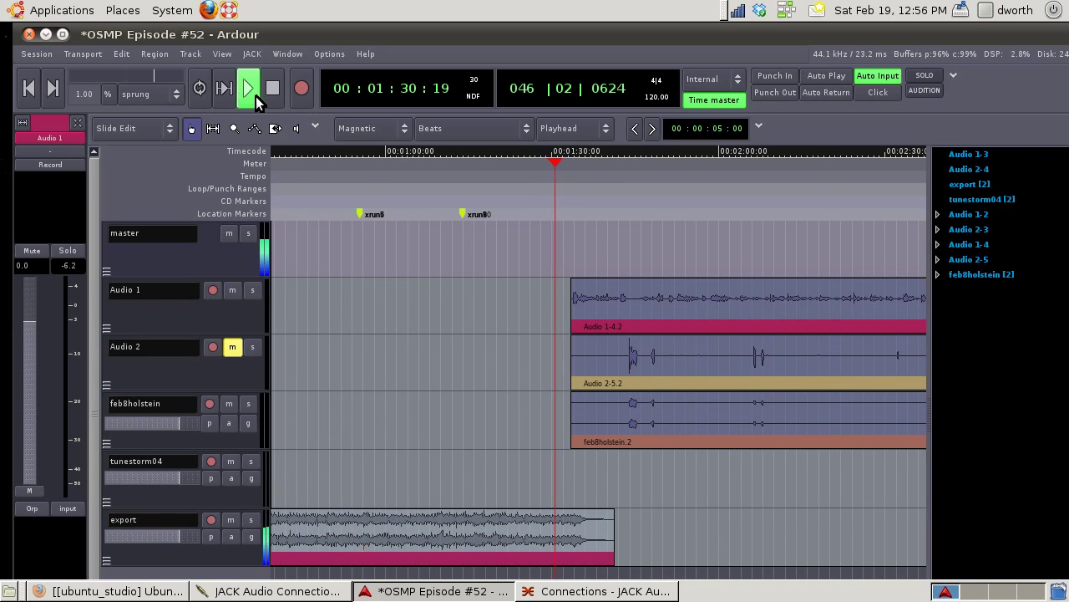
{"action": "left_click_drag", "start_coordinate": [623, 309], "coordinate": [656, 316]}
{"action": "left_click", "coordinate": [557, 150]}
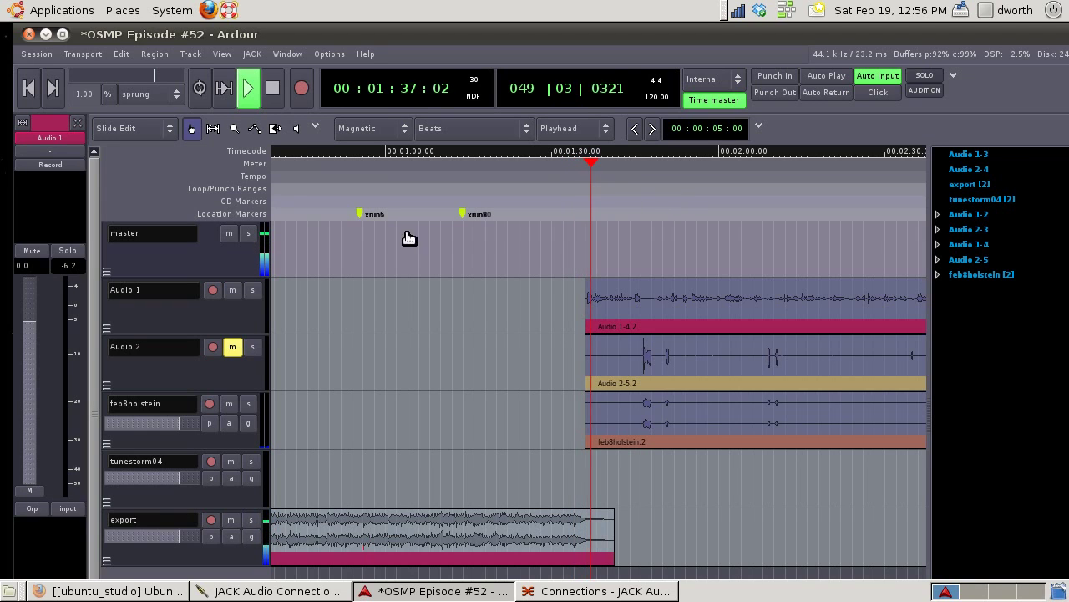
{"action": "left_click", "coordinate": [276, 89]}
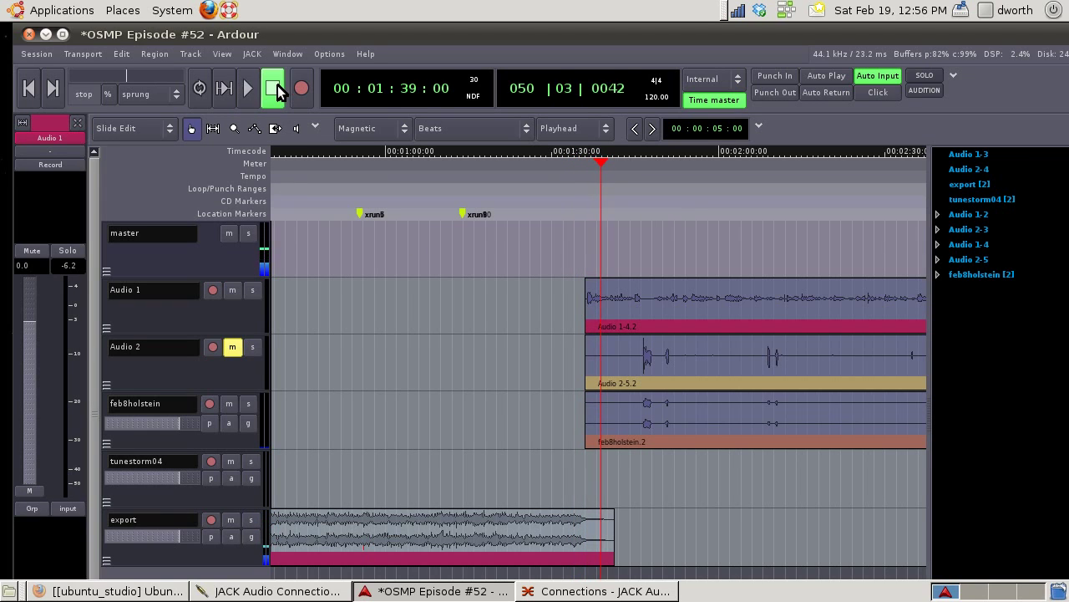
{"action": "scroll", "coordinate": [432, 298], "scroll_direction": "down", "scroll_amount": 5}
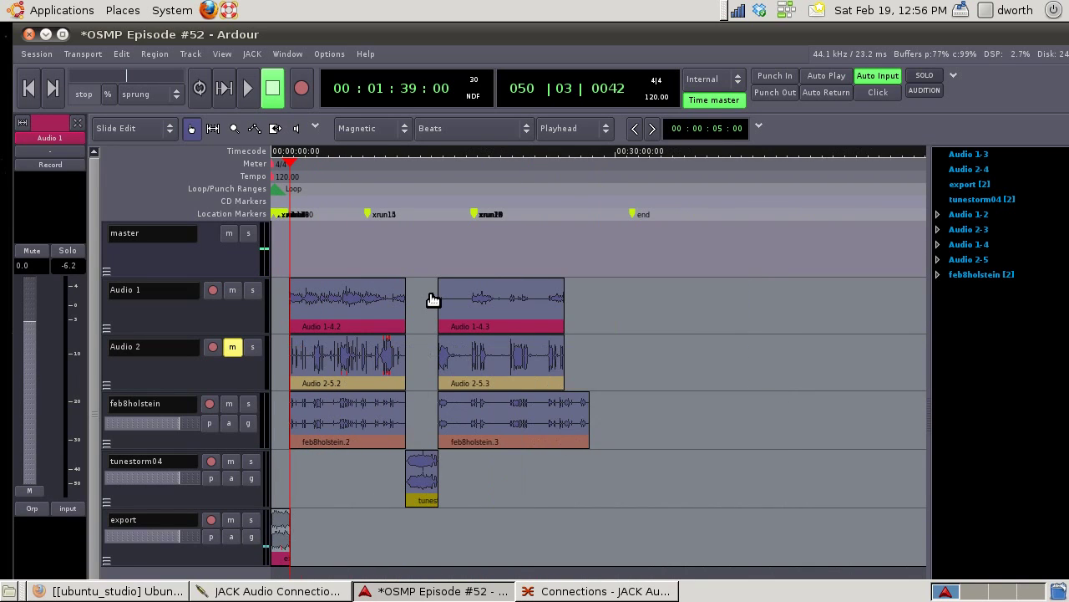
Move the playhead to around 25:50, near where the Audio 1 and Audio 2 regions end.
{"action": "scroll", "coordinate": [433, 300], "scroll_direction": "up", "scroll_amount": 2}
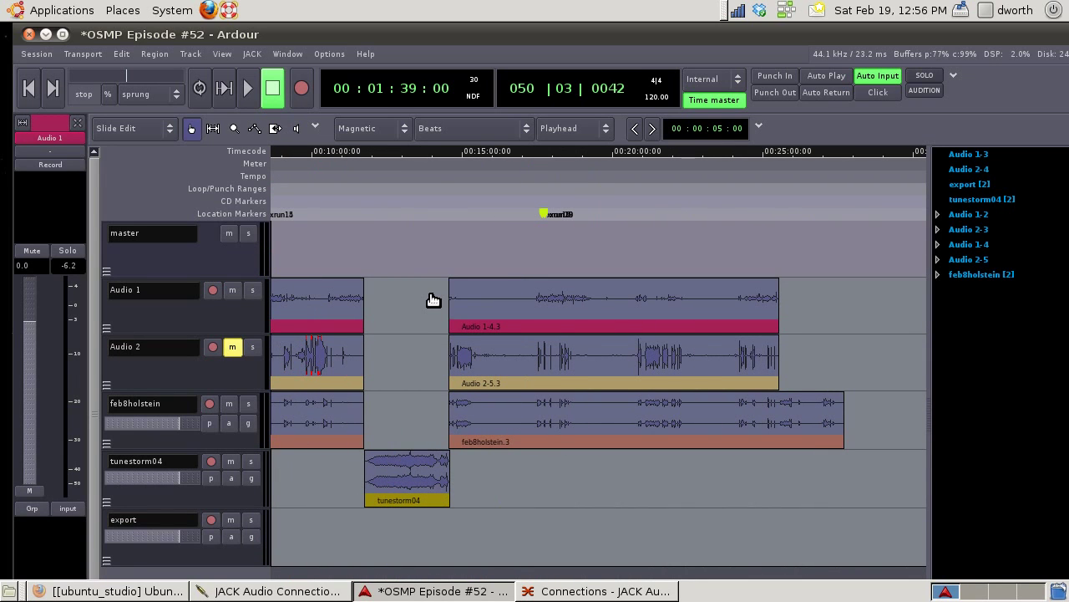
{"action": "left_click", "coordinate": [788, 151]}
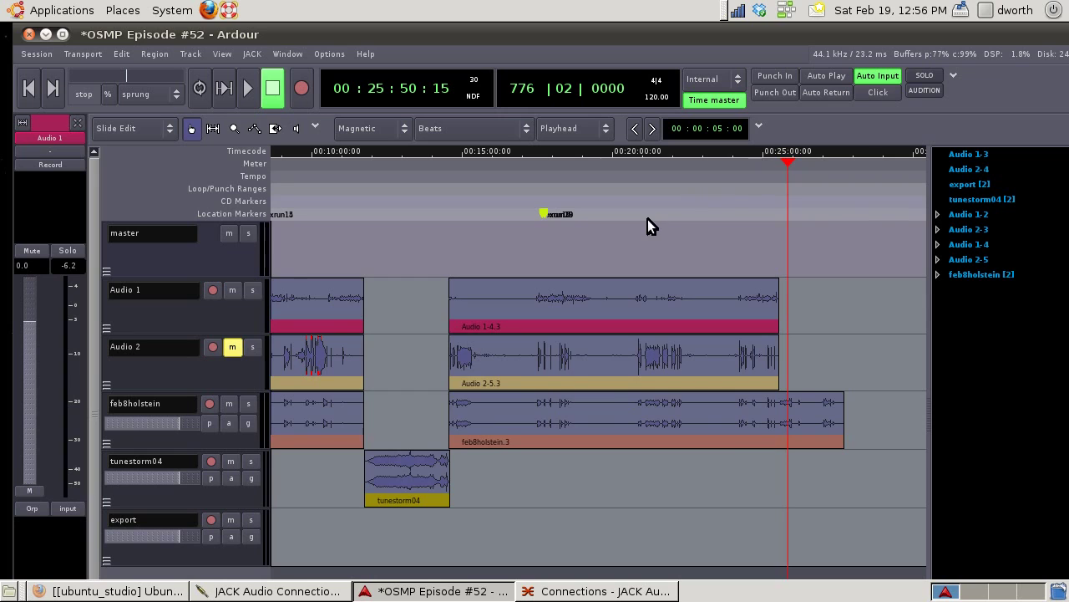
{"action": "scroll", "coordinate": [647, 219], "scroll_direction": "down", "scroll_amount": 3}
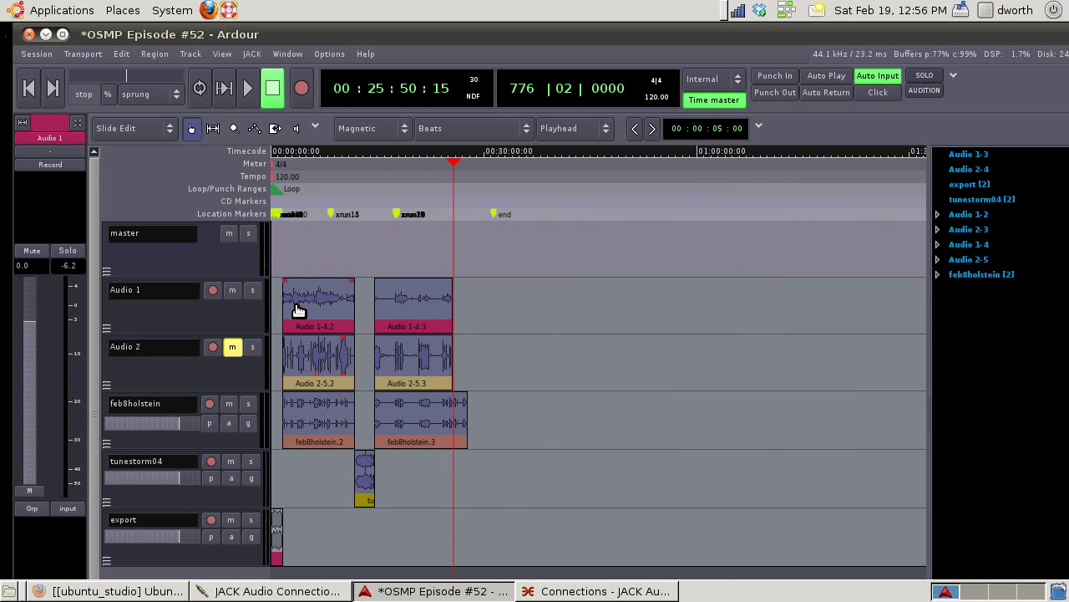
{"action": "scroll", "coordinate": [299, 310], "scroll_direction": "up", "scroll_amount": 3}
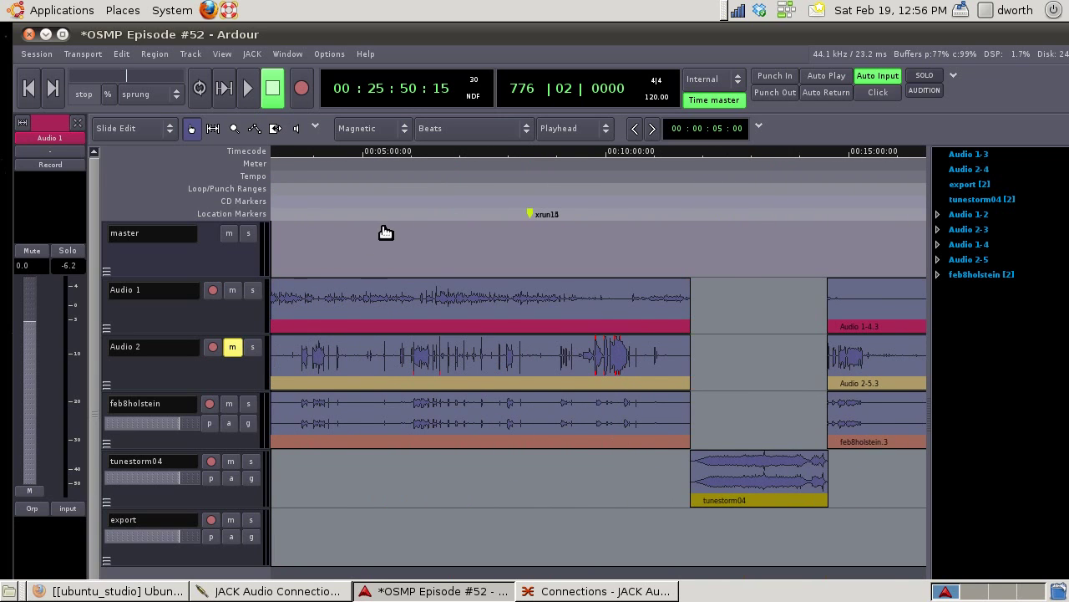
{"action": "scroll", "coordinate": [384, 231], "scroll_direction": "down", "scroll_amount": 1}
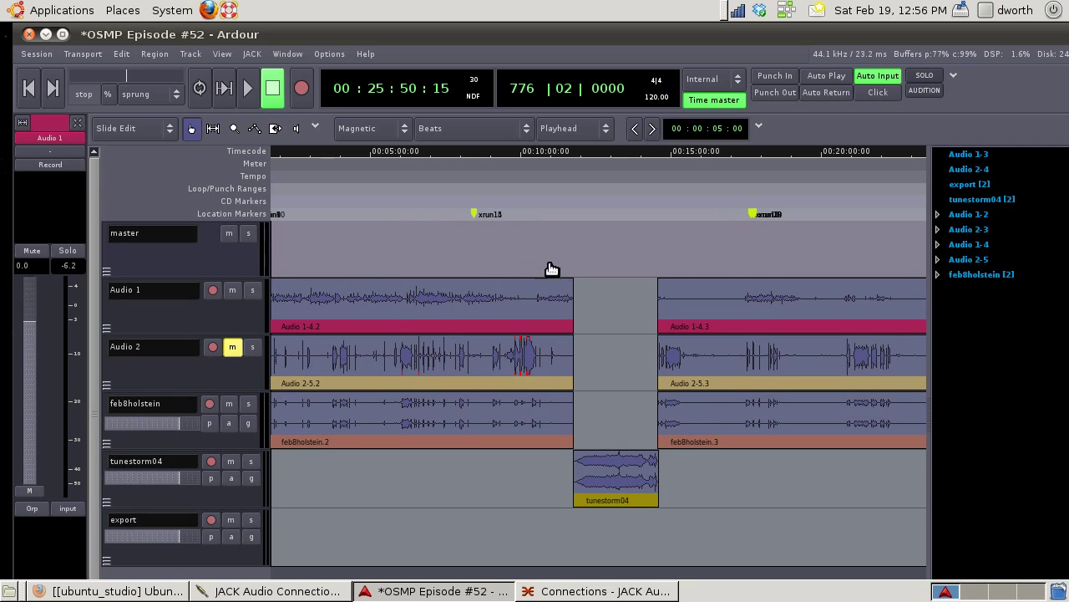
{"action": "scroll", "coordinate": [729, 269], "scroll_direction": "up", "scroll_amount": 2}
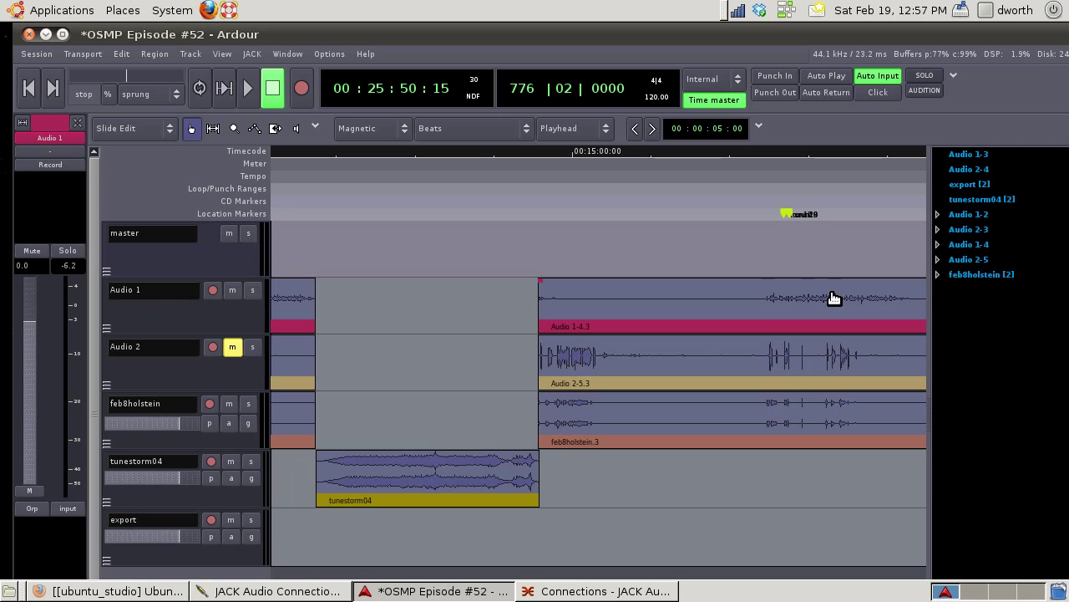
Normalize only the Audio 1-4.3 region, then undo the normalization.
{"action": "left_click", "coordinate": [785, 299]}
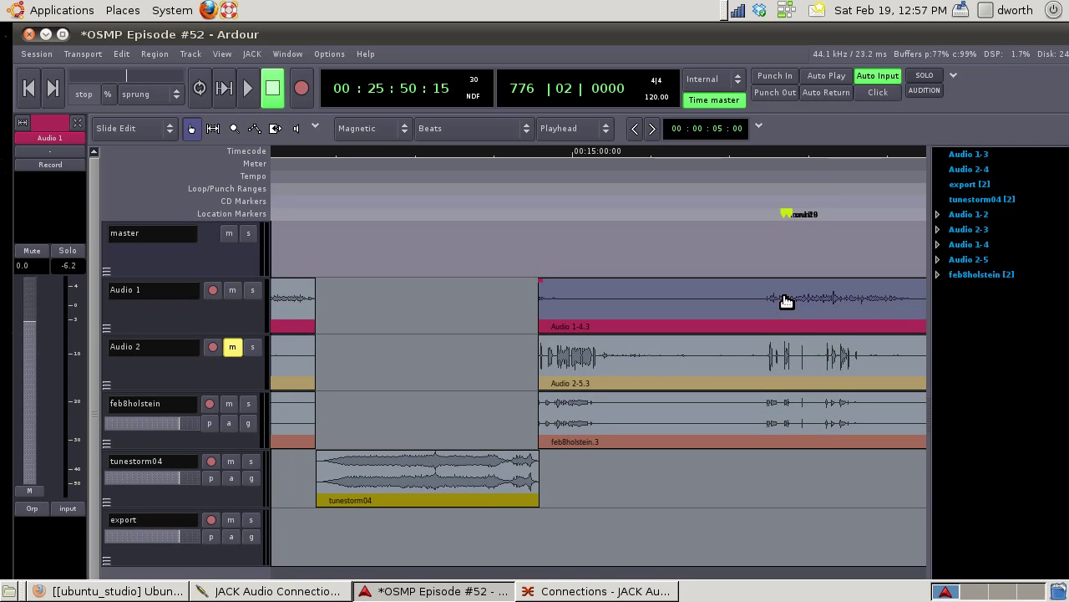
{"action": "key", "text": "n"}
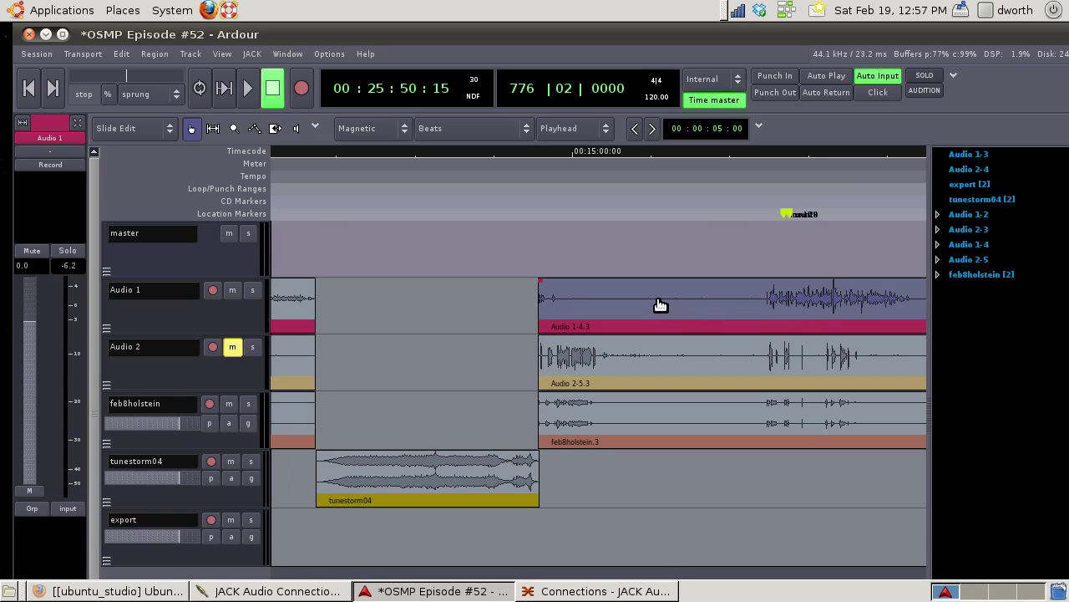
{"action": "key", "text": "ctrl+z"}
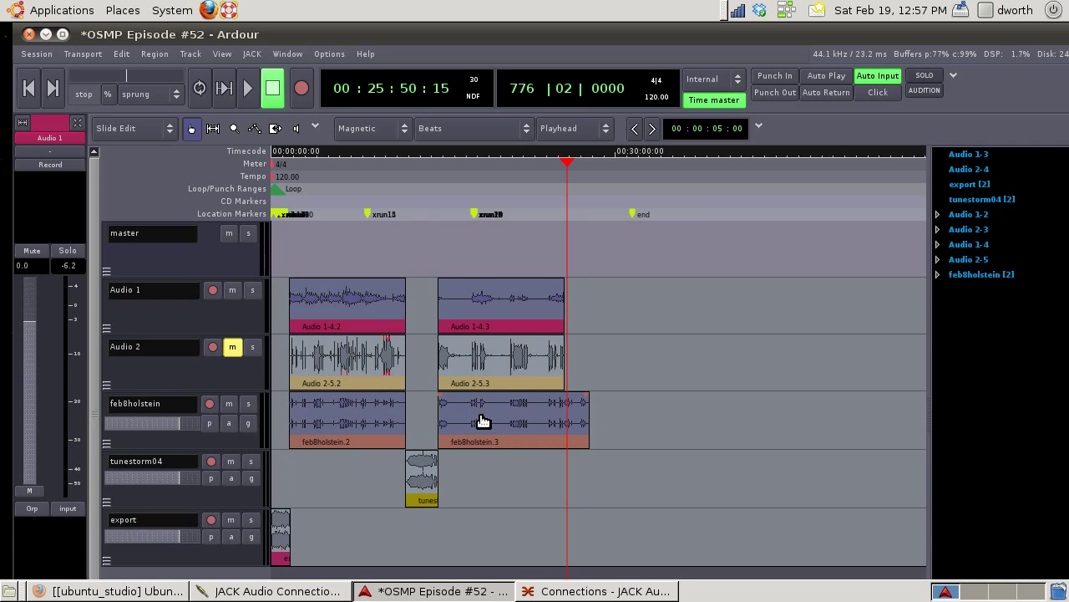
Try normalizing feb8holstein.3 and undo it, then check the JACK Connections window.
{"action": "key", "text": "n"}
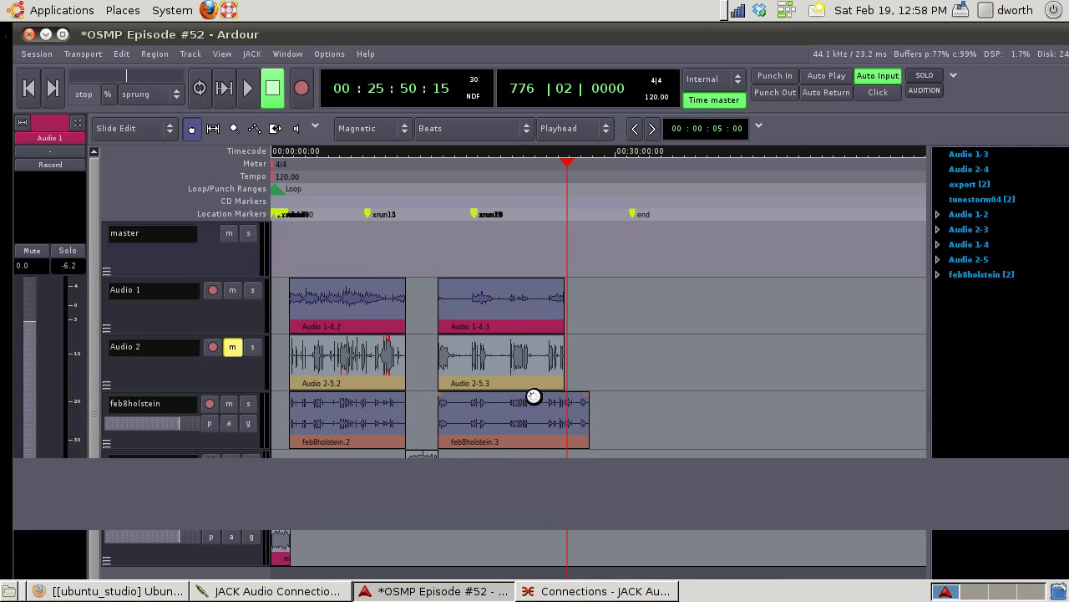
{"action": "key", "text": "ctrl+z"}
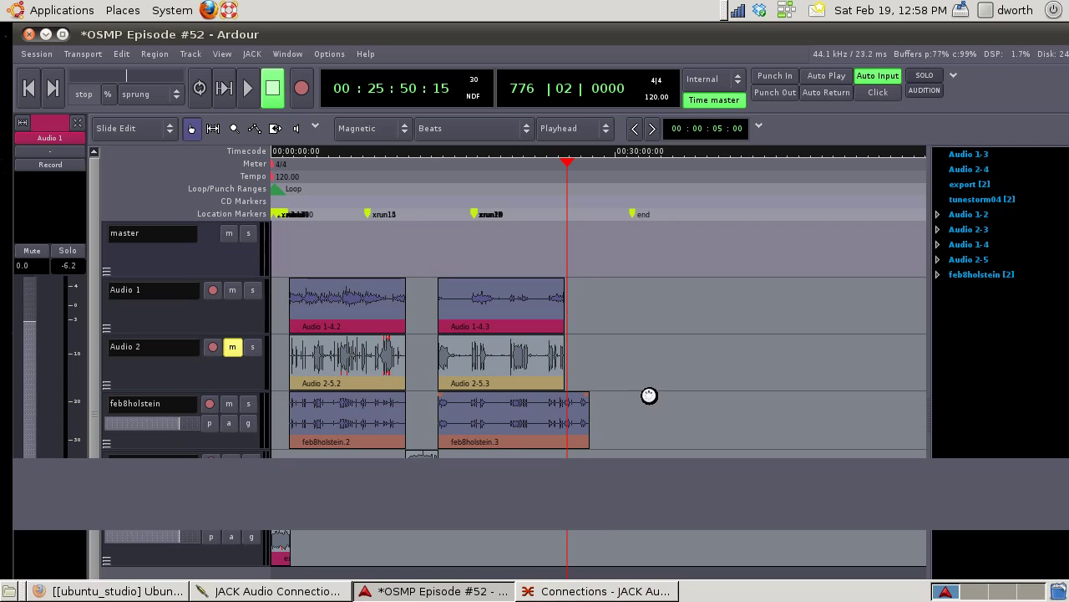
{"action": "left_click", "coordinate": [565, 592]}
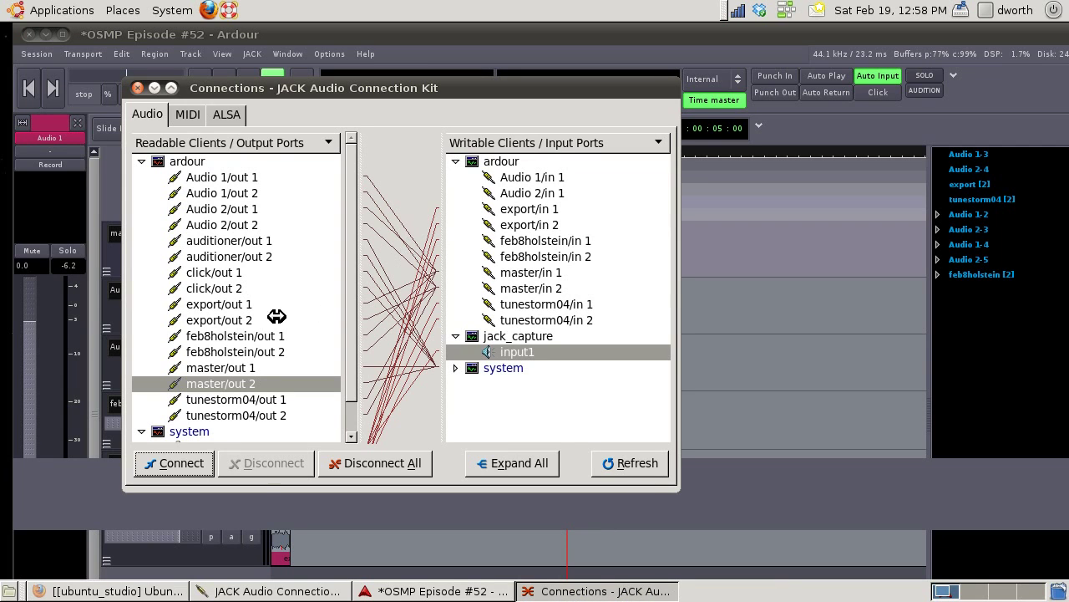
{"action": "left_click", "coordinate": [141, 162]}
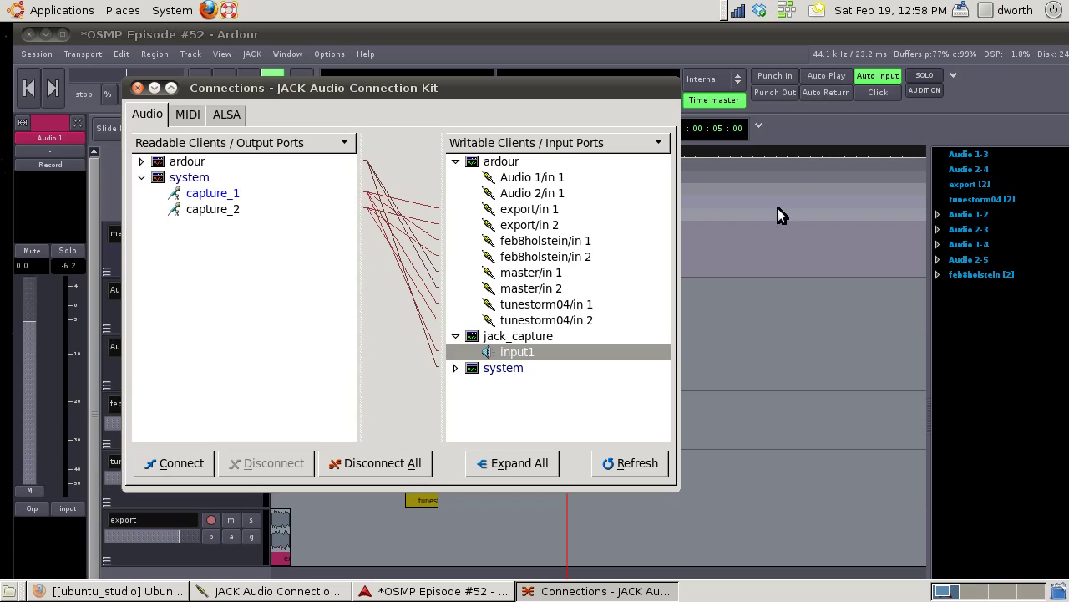
{"action": "left_click", "coordinate": [797, 115]}
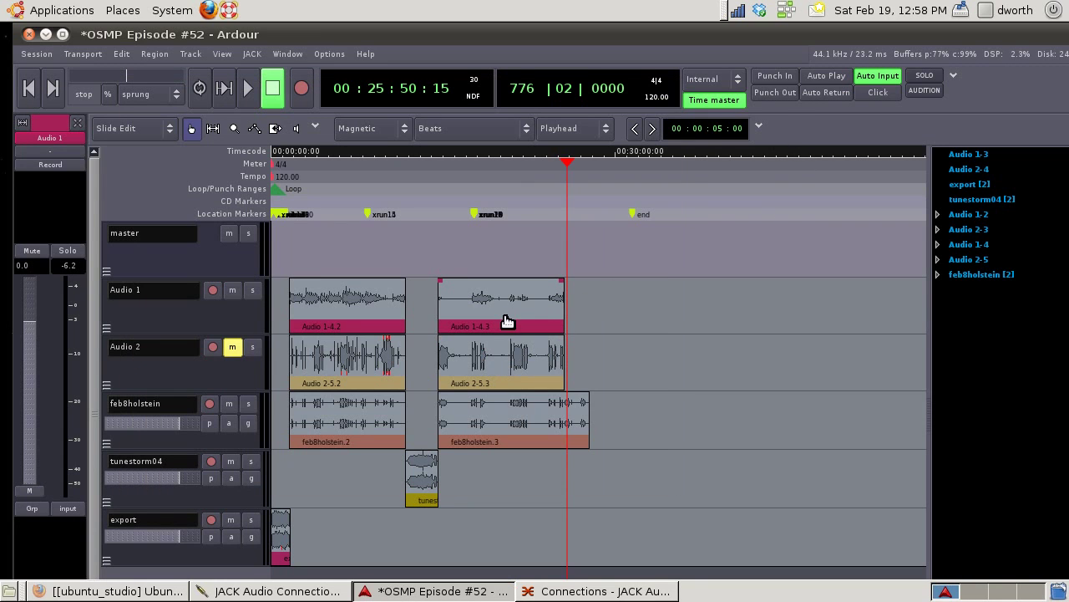
Undo the previous region edit with Ctrl+Z.
{"action": "key", "text": "ctrl+z"}
Open the Mixer window and move it aside to uncover the editor.
{"action": "left_click", "coordinate": [323, 53]}
{"action": "mouse_move", "coordinate": [299, 55]}
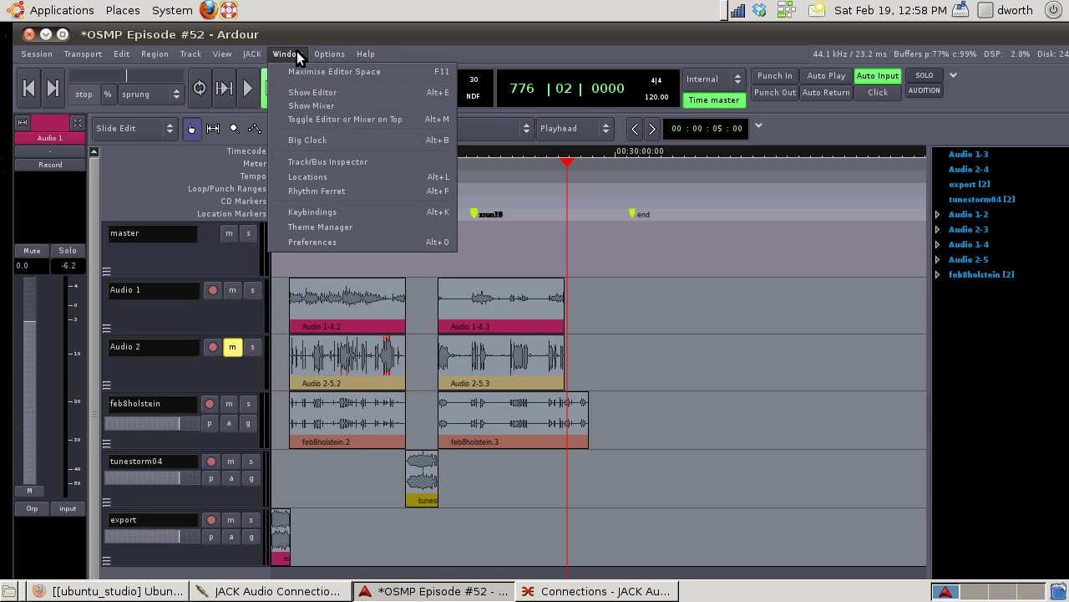
{"action": "left_click", "coordinate": [330, 101]}
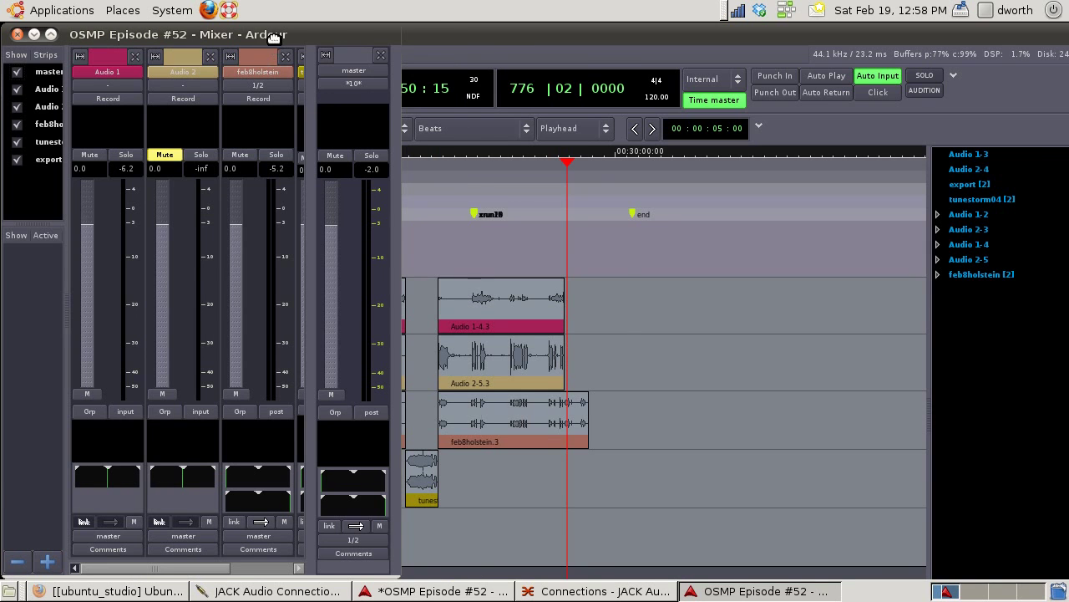
{"action": "left_click_drag", "start_coordinate": [273, 39], "coordinate": [492, 40]}
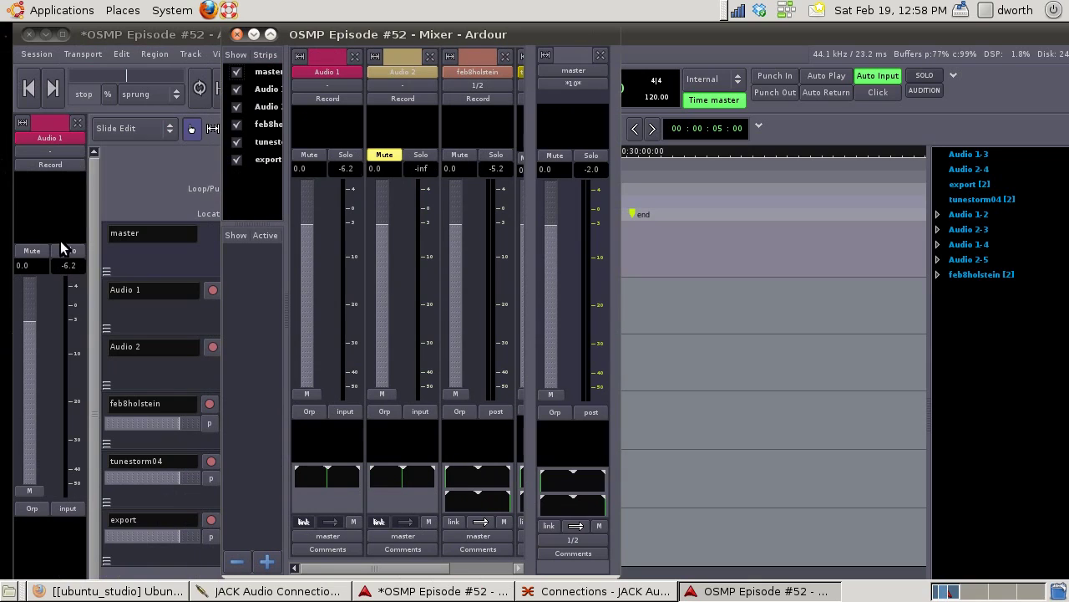
Insert the SC4 mono compressor from Favorites on the Audio 1 strip.
{"action": "left_click", "coordinate": [336, 117]}
{"action": "right_click", "coordinate": [350, 129]}
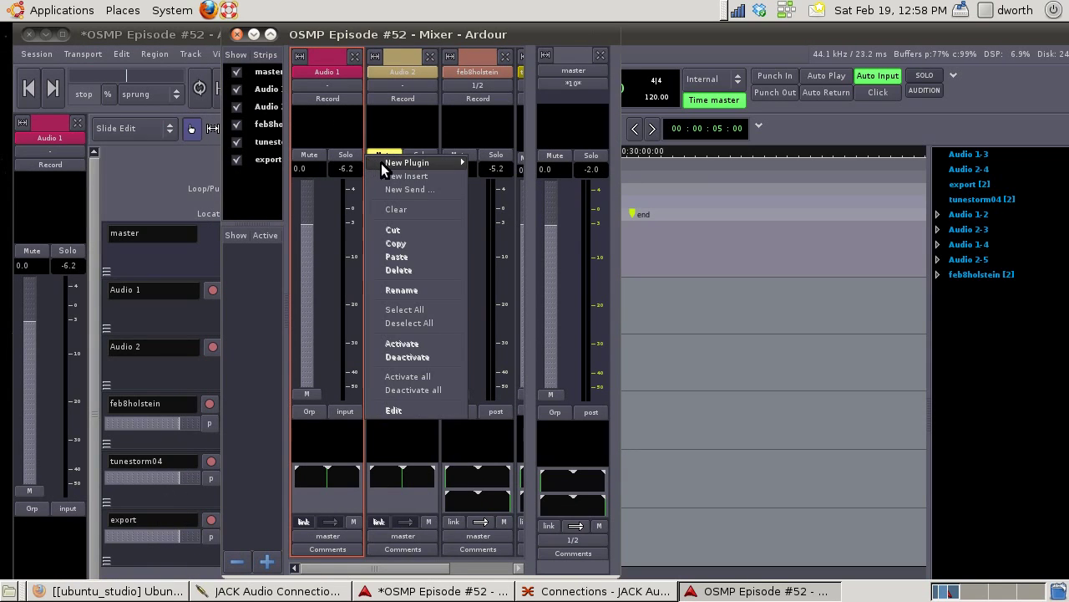
{"action": "mouse_move", "coordinate": [381, 163]}
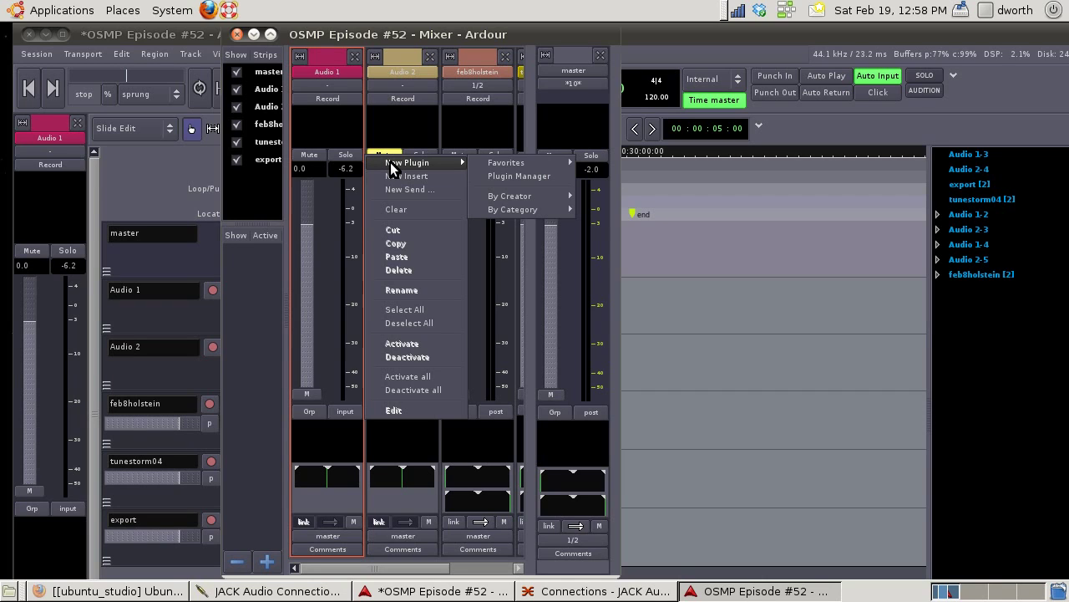
{"action": "mouse_move", "coordinate": [513, 162]}
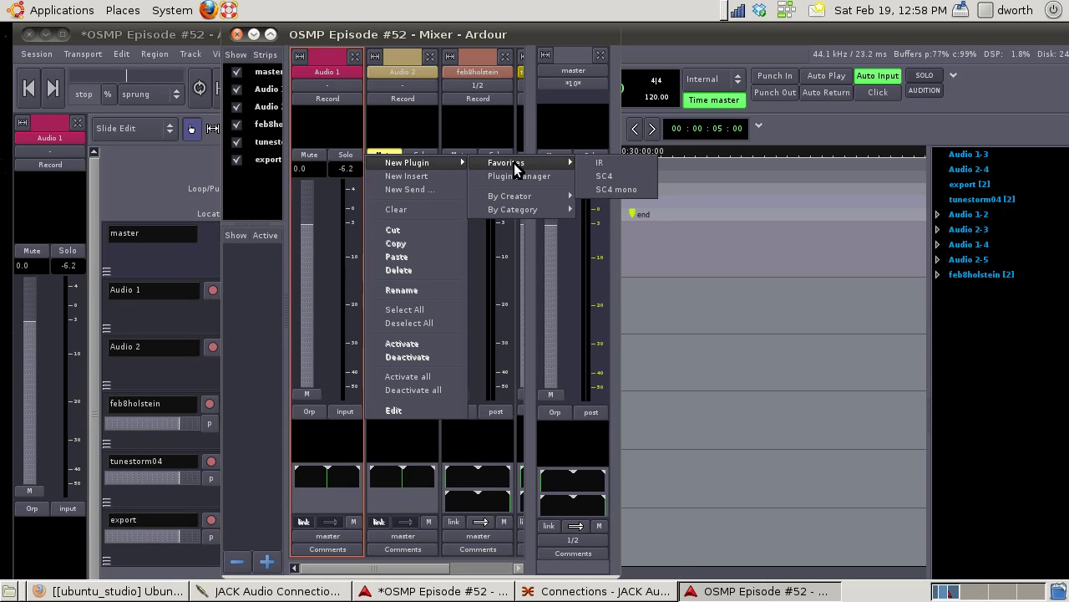
{"action": "left_click", "coordinate": [609, 190]}
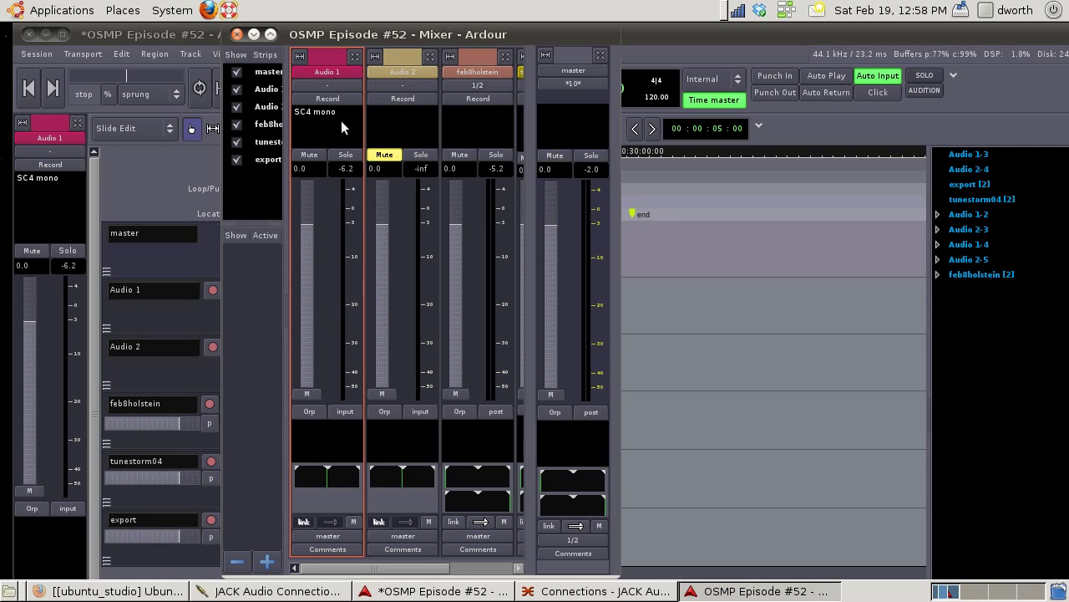
Search the Plugin Manager for 'sc4' on the feb8holstein strip, then close it without inserting.
{"action": "left_click", "coordinate": [475, 121]}
{"action": "right_click", "coordinate": [479, 126]}
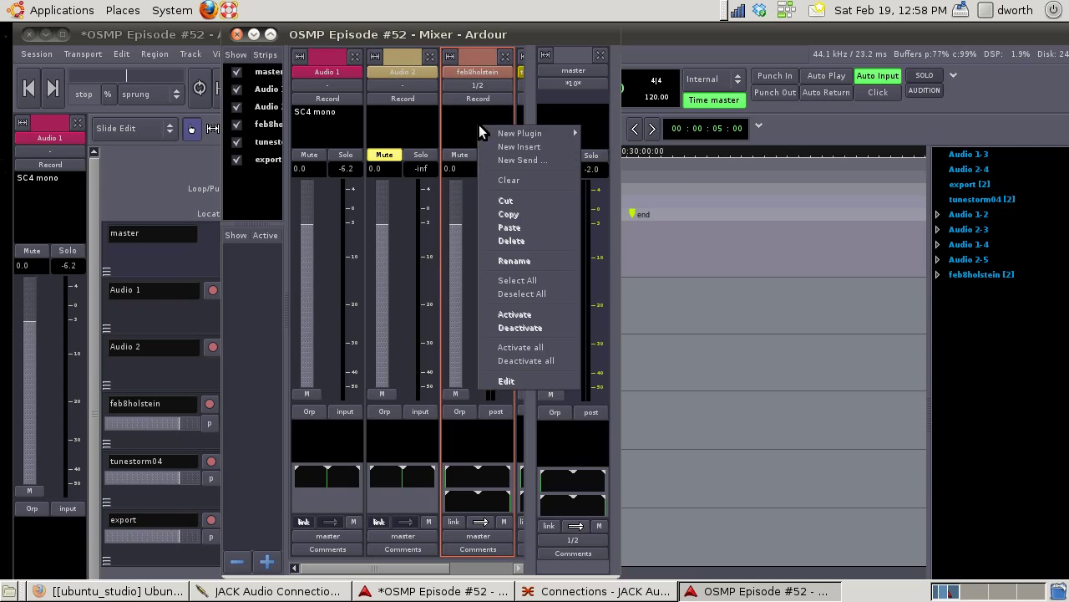
{"action": "mouse_move", "coordinate": [522, 134]}
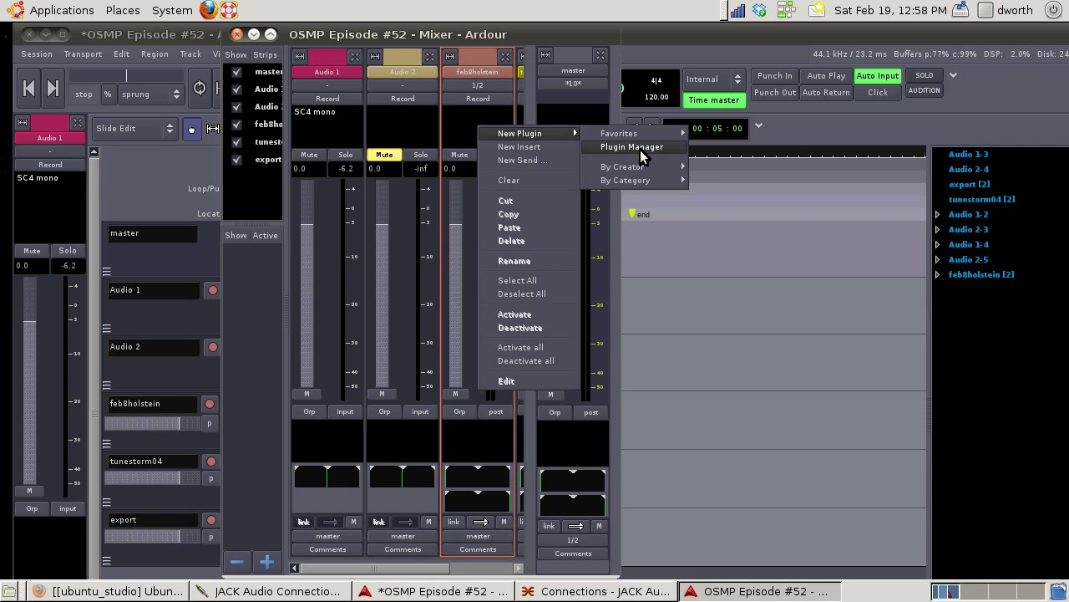
{"action": "mouse_move", "coordinate": [651, 132]}
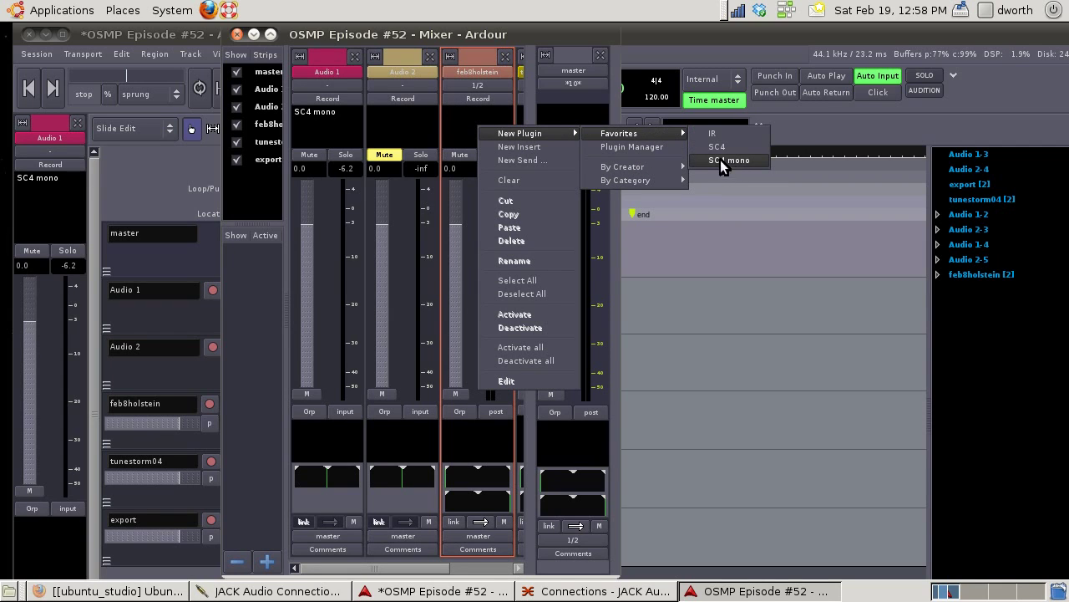
{"action": "left_click", "coordinate": [629, 147]}
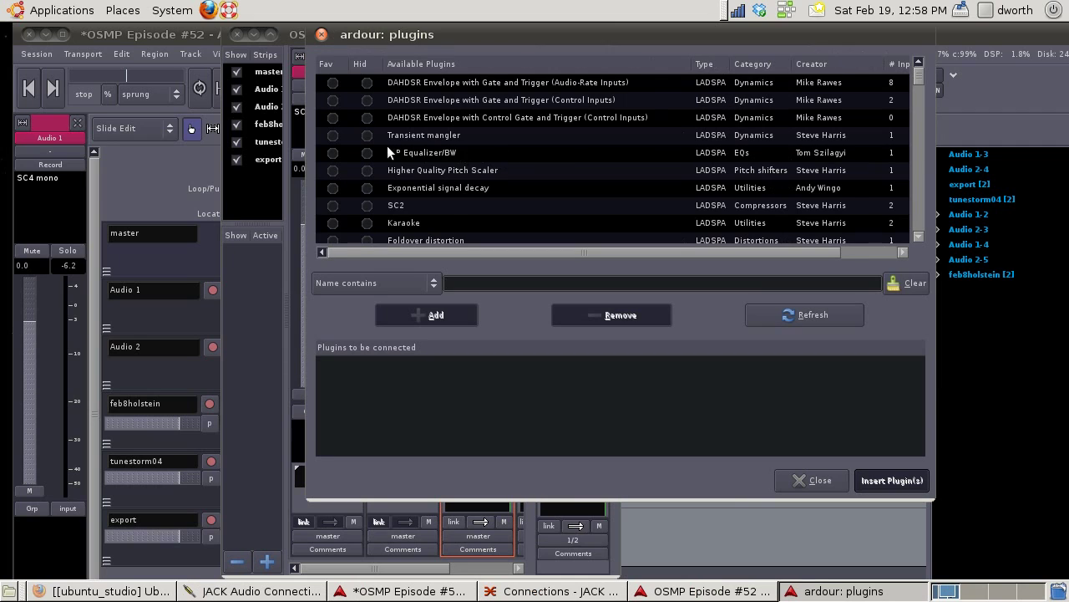
{"action": "scroll", "coordinate": [387, 146], "scroll_direction": "down", "scroll_amount": 6}
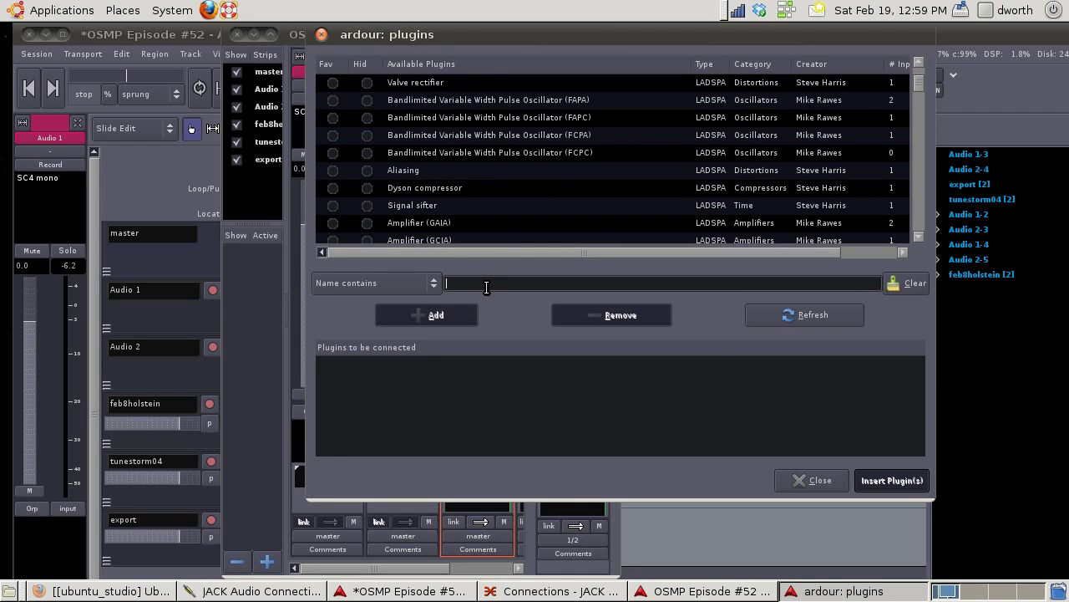
{"action": "type", "text": "sc4"}
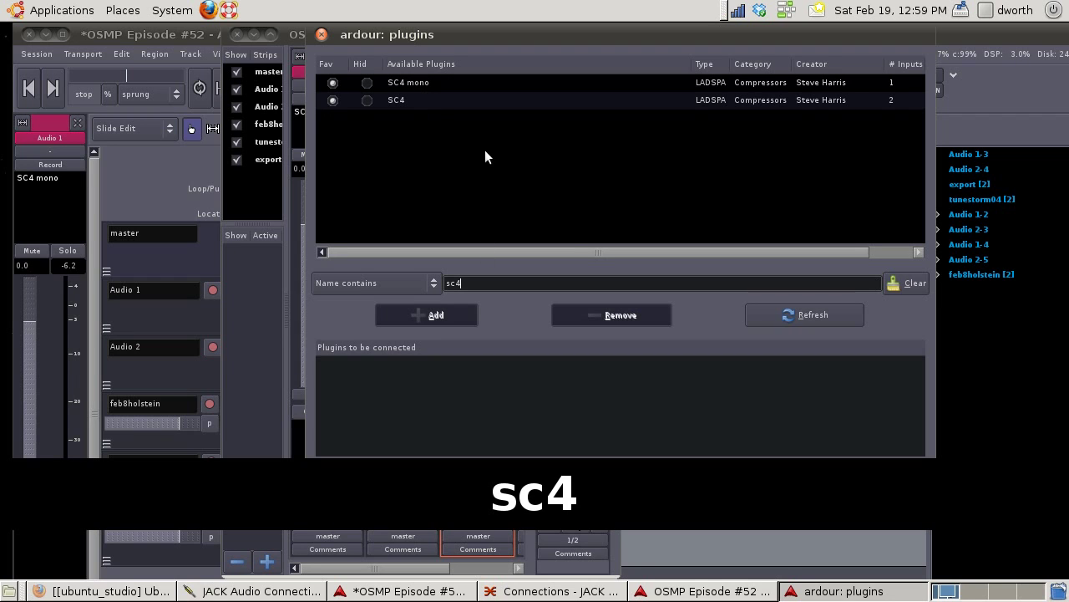
{"action": "left_click", "coordinate": [809, 481]}
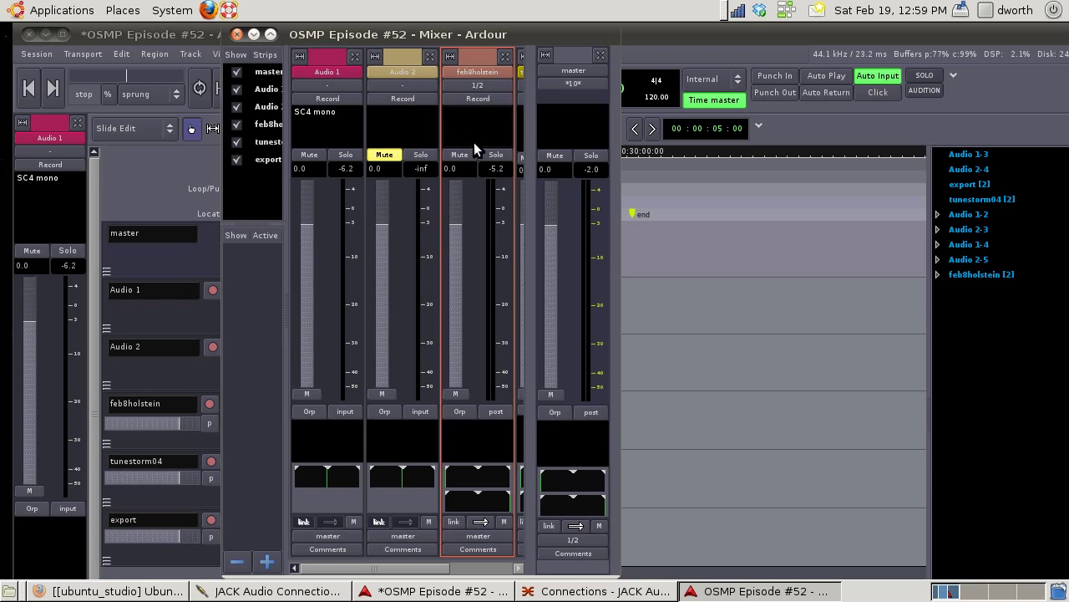
Add SC4 mono to feb8holstein and open Audio 1's SC4 mono settings window.
{"action": "right_click", "coordinate": [474, 149]}
{"action": "mouse_move", "coordinate": [508, 154]}
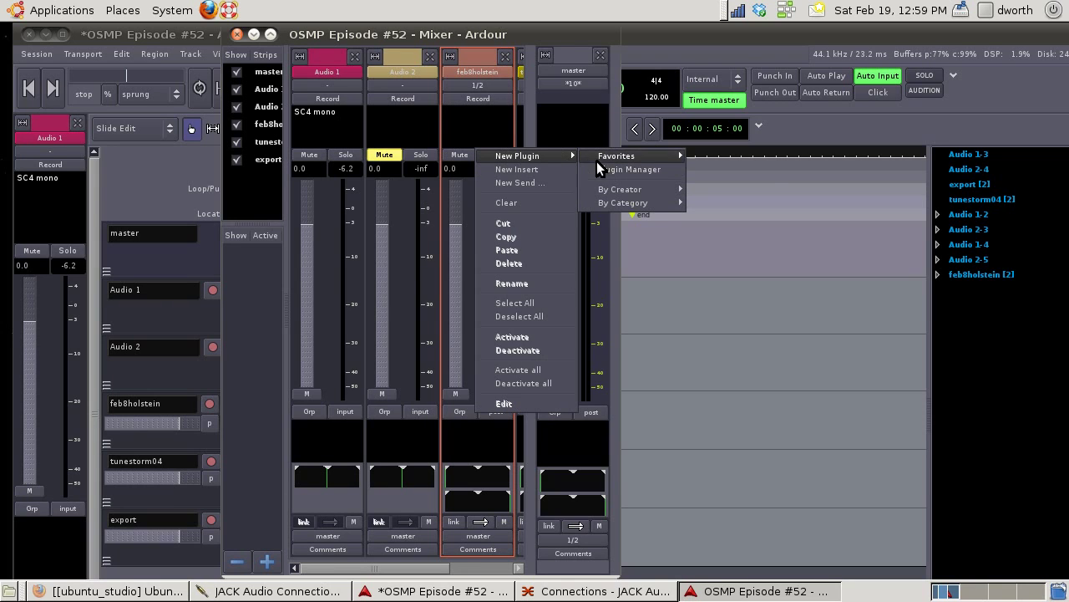
{"action": "mouse_move", "coordinate": [597, 161]}
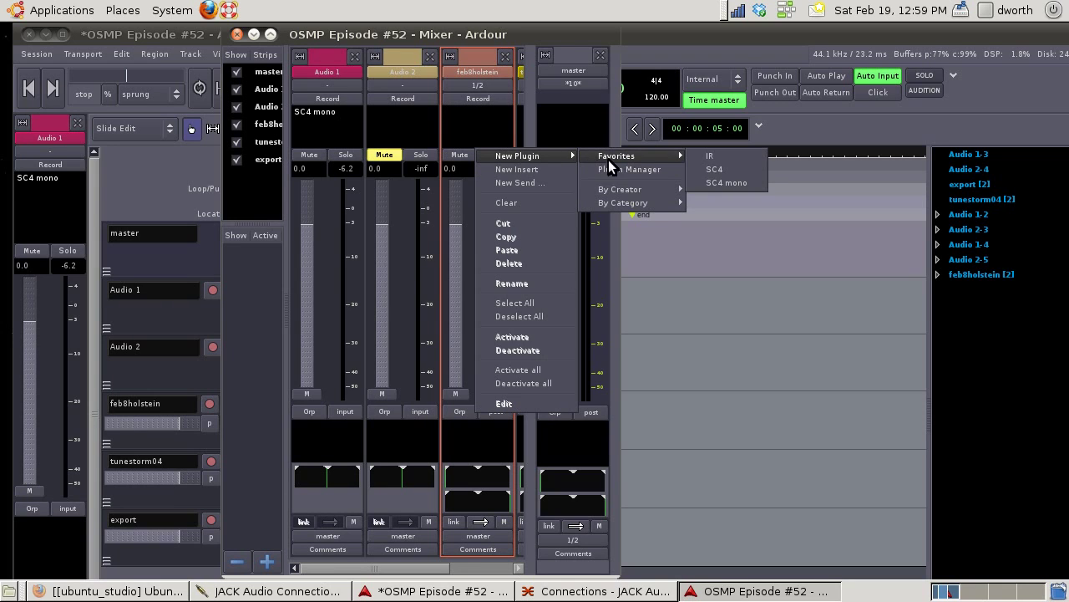
{"action": "left_click", "coordinate": [716, 184]}
{"action": "double_click", "coordinate": [326, 113]}
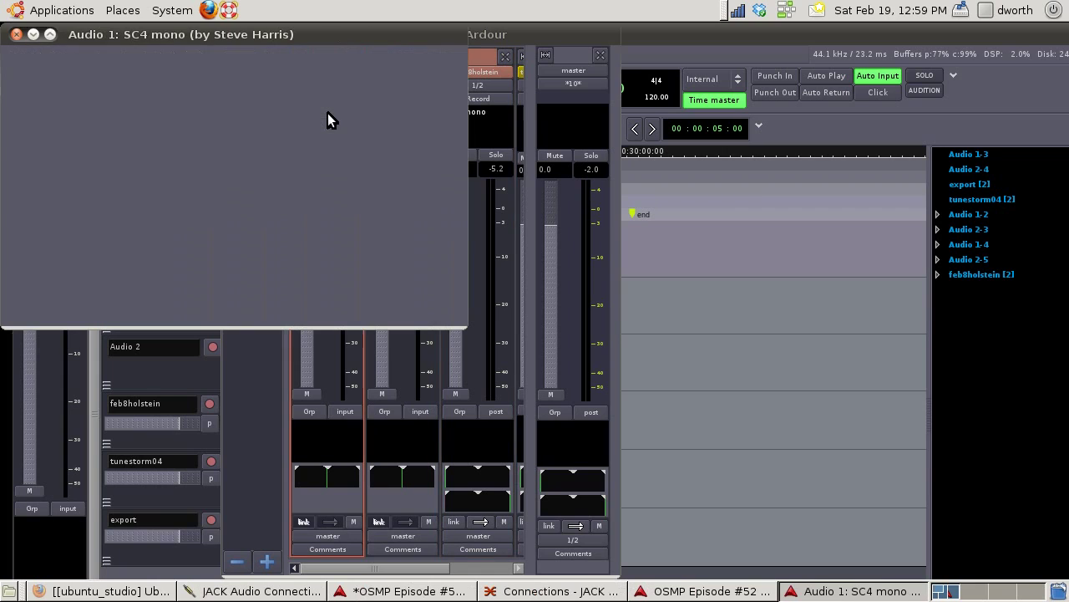
Load the 'Spocken word' preset into Audio 1's SC4 mono compressor.
{"action": "mouse_move", "coordinate": [388, 38]}
{"action": "left_mouse_down"}
{"action": "mouse_move", "coordinate": [804, 103]}
{"action": "mouse_move", "coordinate": [792, 114]}
{"action": "left_mouse_up"}
{"action": "left_click", "coordinate": [756, 133]}
{"action": "left_click", "coordinate": [752, 136]}
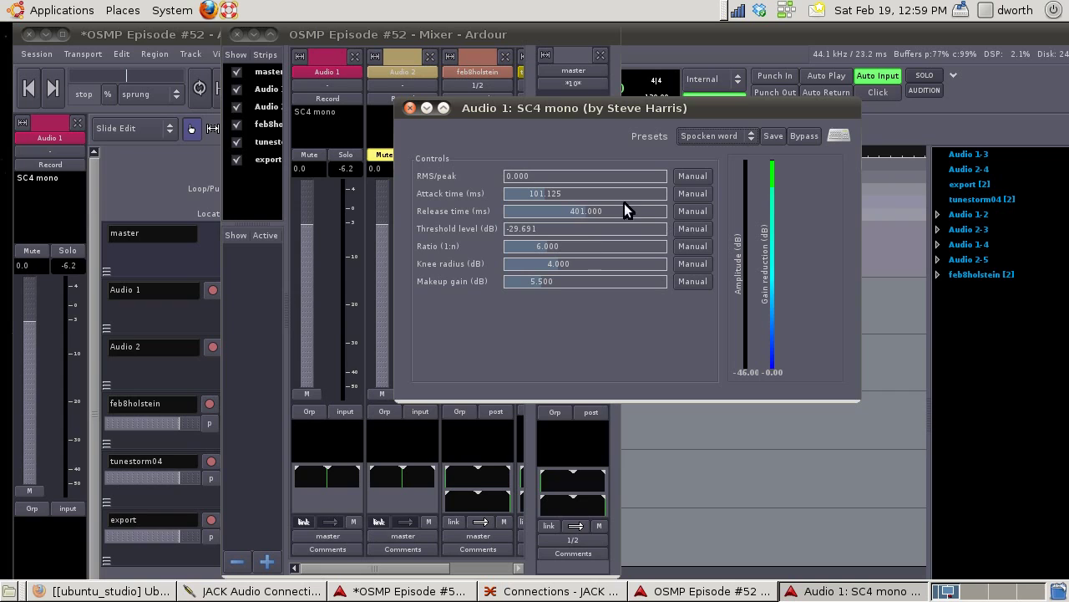
{"action": "left_click", "coordinate": [168, 195]}
Play the session from the start, jump to about two minutes in, stop and resume.
{"action": "left_click", "coordinate": [30, 89]}
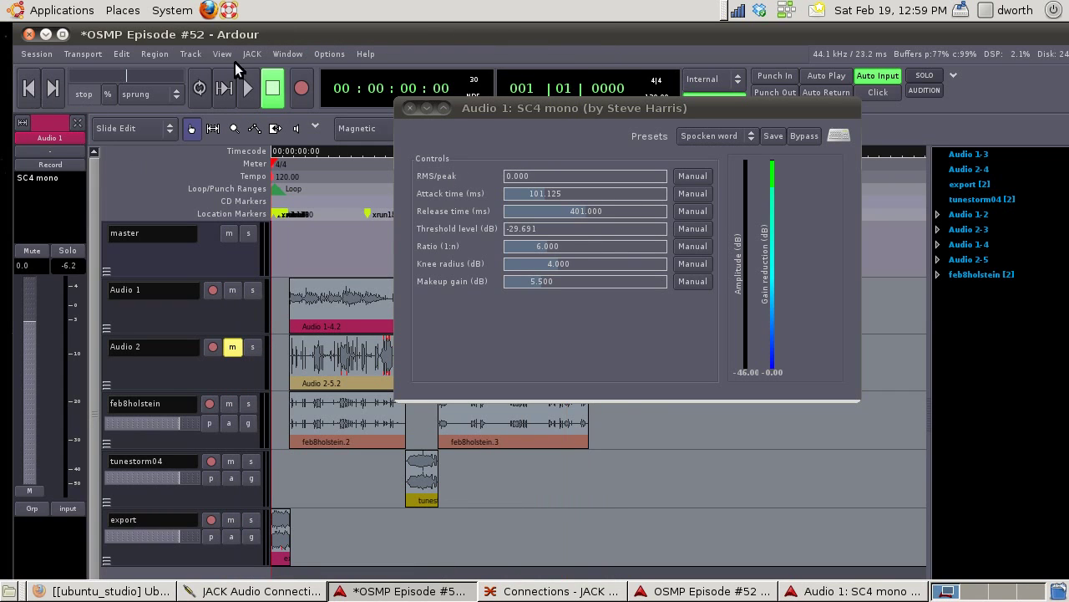
{"action": "left_click", "coordinate": [250, 87]}
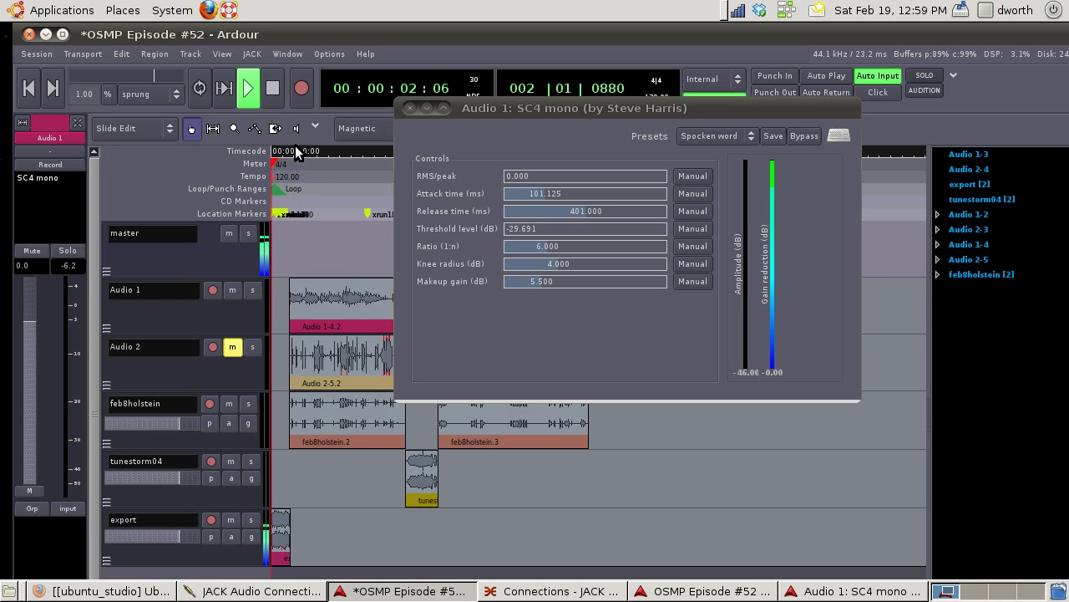
{"action": "left_click", "coordinate": [295, 146]}
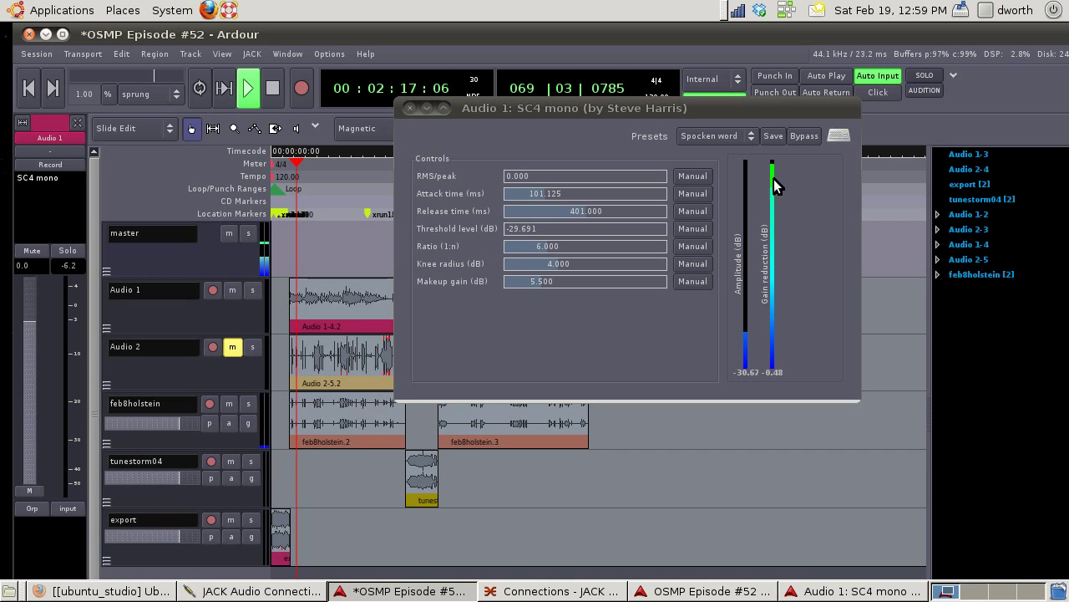
{"action": "left_click", "coordinate": [275, 90]}
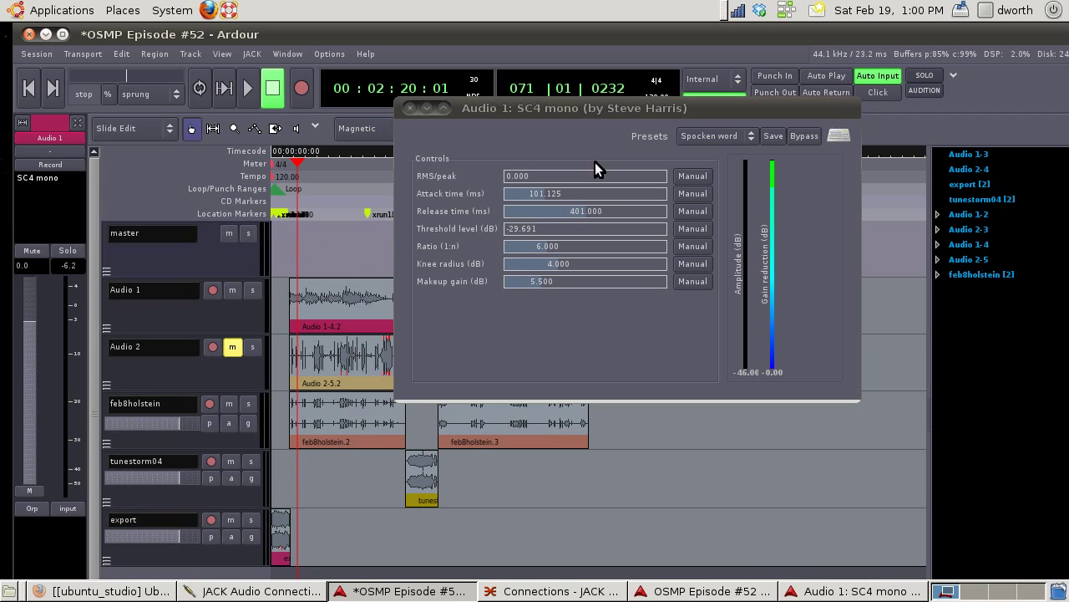
{"action": "left_click", "coordinate": [247, 89]}
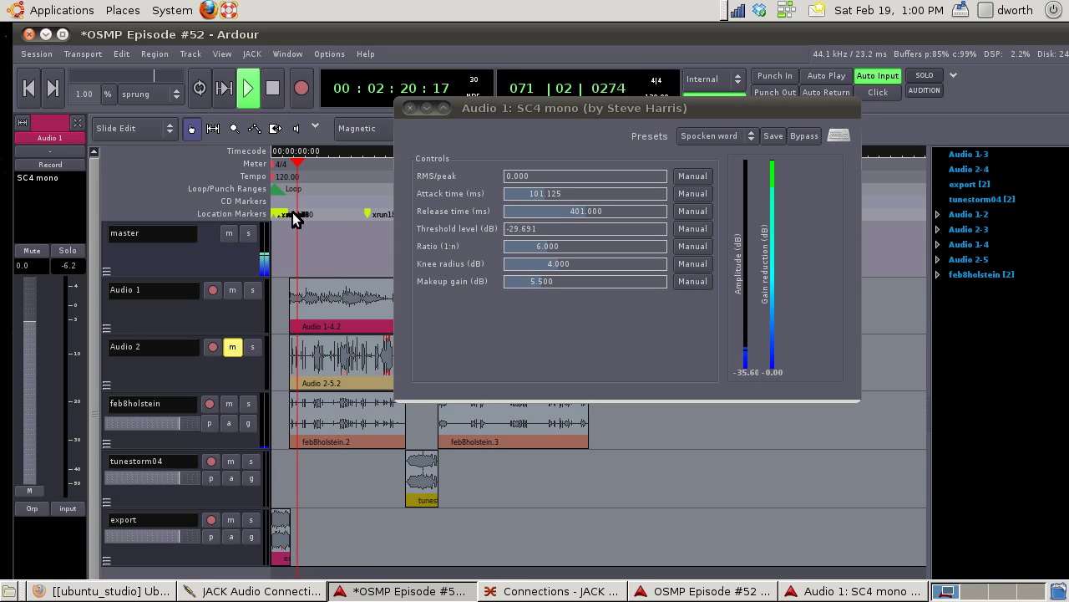
Set Audio 1's meter point to post-fader.
{"action": "left_click", "coordinate": [238, 314]}
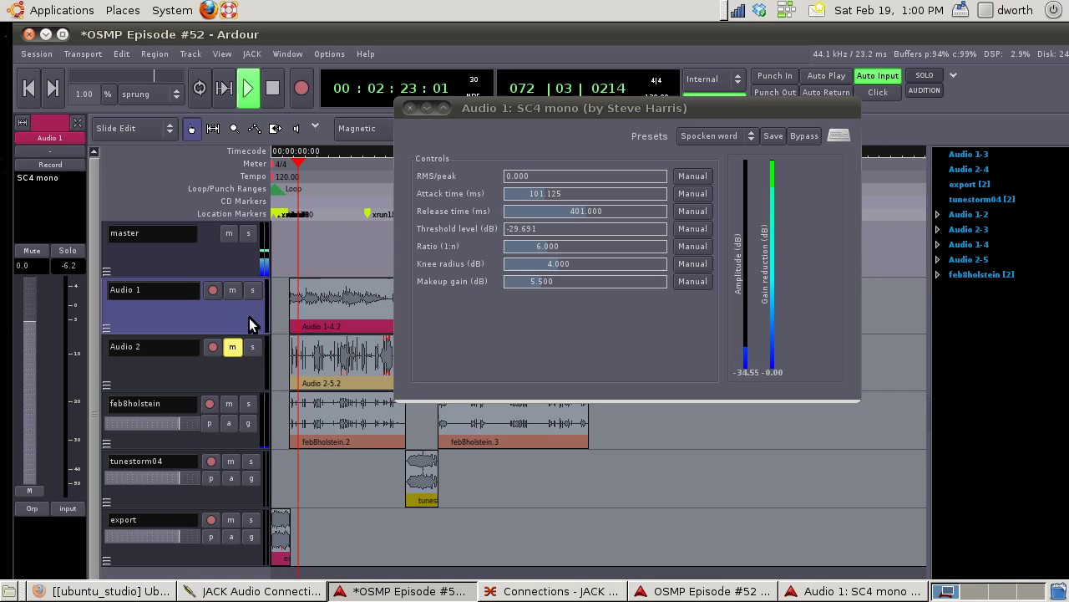
{"action": "left_click", "coordinate": [60, 509]}
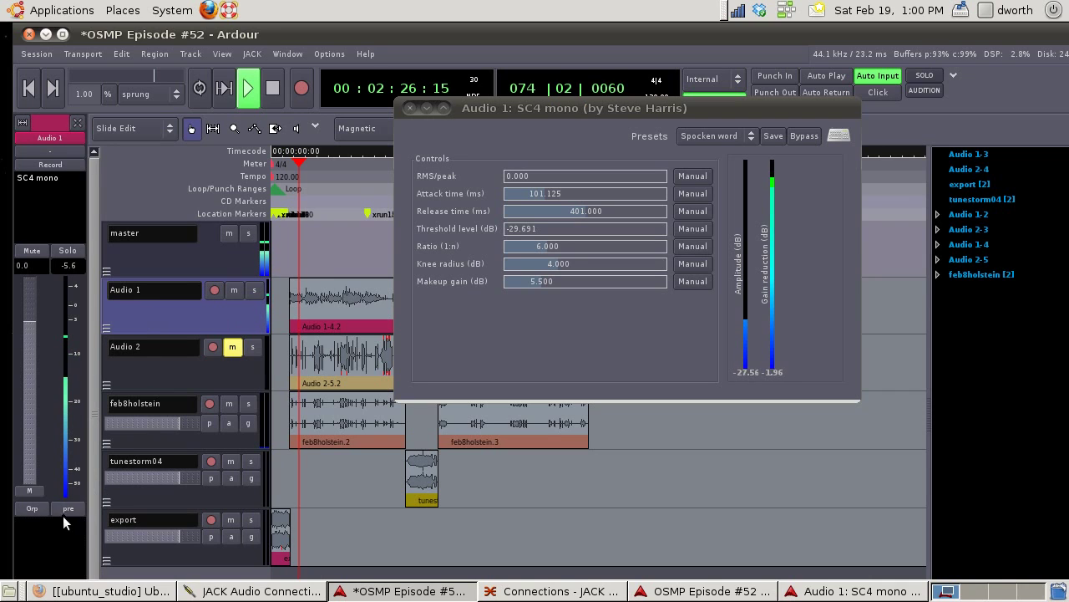
{"action": "left_click", "coordinate": [67, 509]}
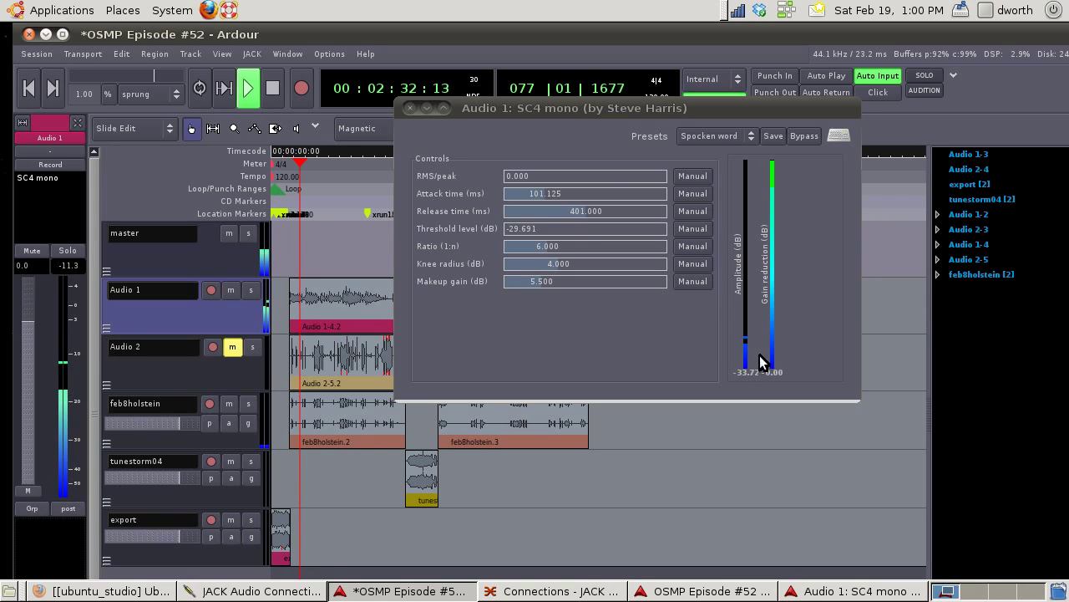
Adjust Audio 1's SC4 makeup gain to about 14.16 dB while playback runs near 4:30.
{"action": "left_click", "coordinate": [233, 293]}
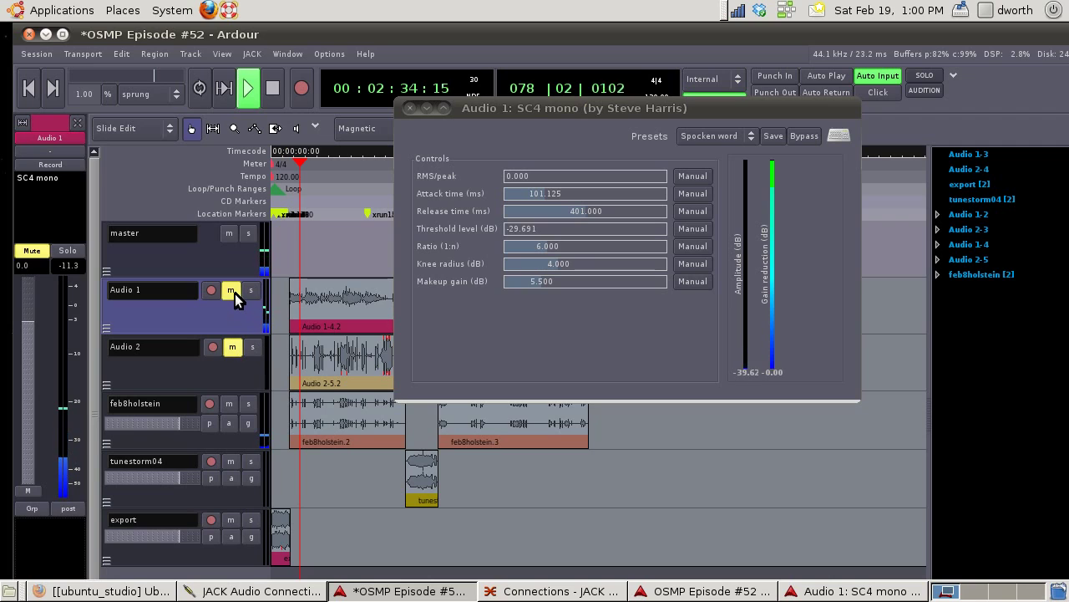
{"action": "left_click", "coordinate": [233, 294]}
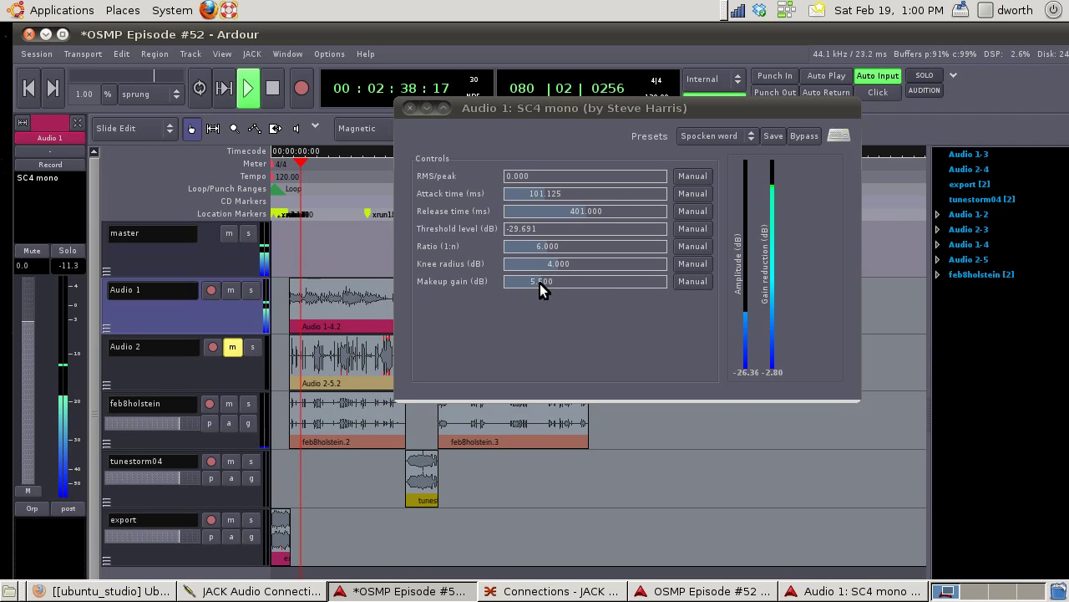
{"action": "left_click_drag", "start_coordinate": [539, 283], "coordinate": [573, 282]}
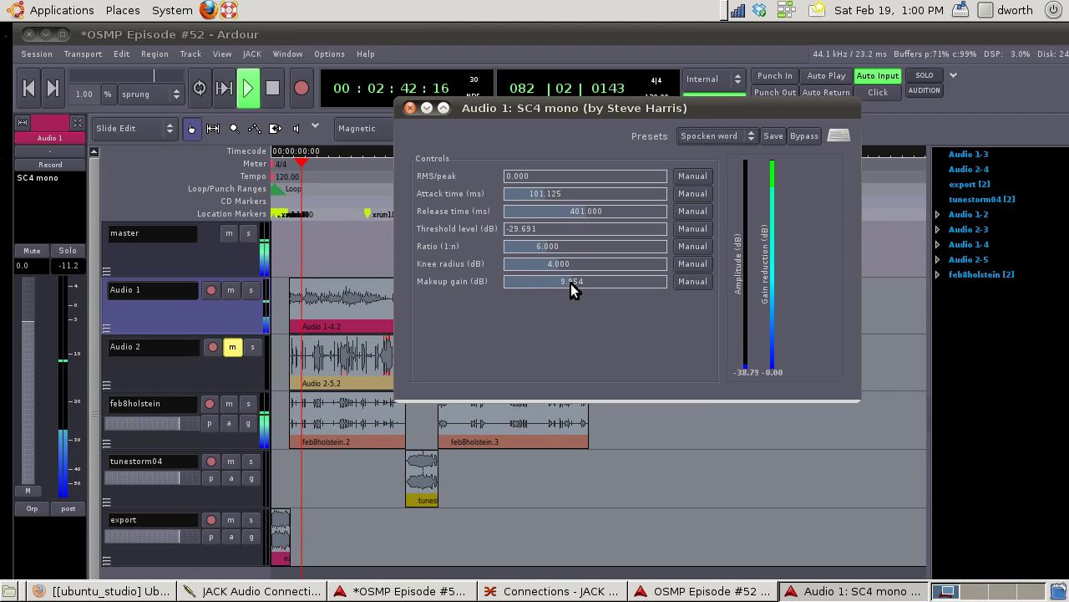
{"action": "left_click", "coordinate": [323, 151]}
{"action": "left_click_drag", "start_coordinate": [580, 284], "coordinate": [646, 285]}
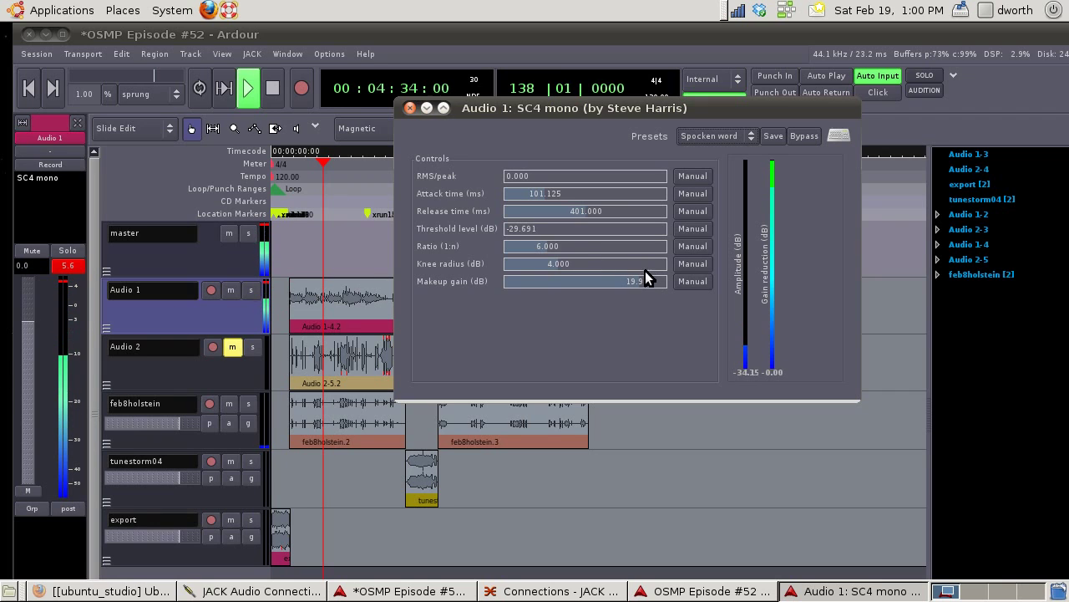
{"action": "left_click_drag", "start_coordinate": [631, 280], "coordinate": [594, 283]}
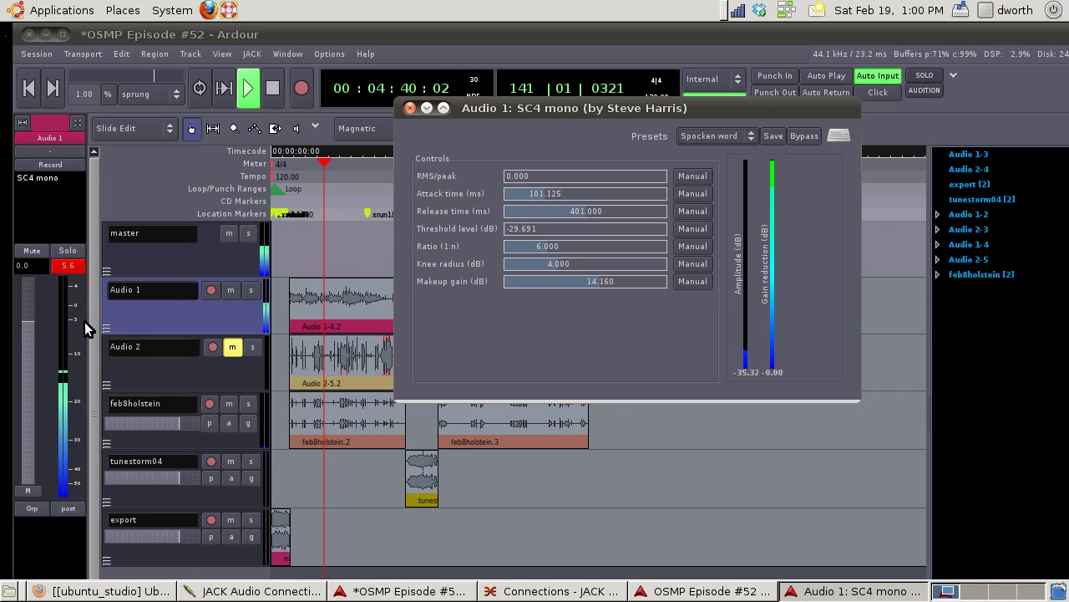
Stop playback and close the SC4 mono compressor window.
{"action": "left_click", "coordinate": [273, 88]}
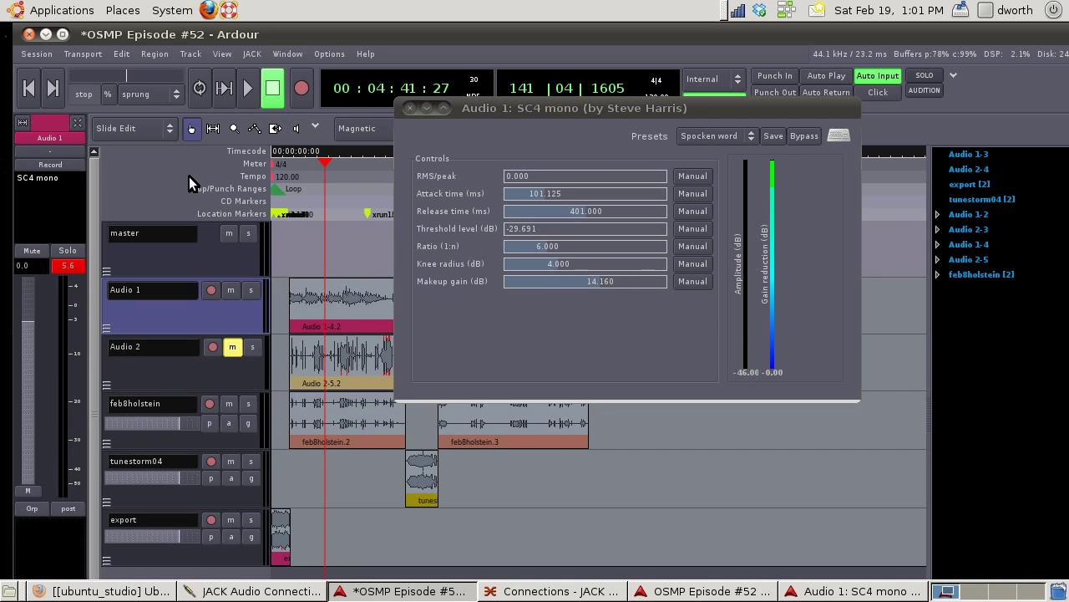
{"action": "left_click", "coordinate": [409, 108]}
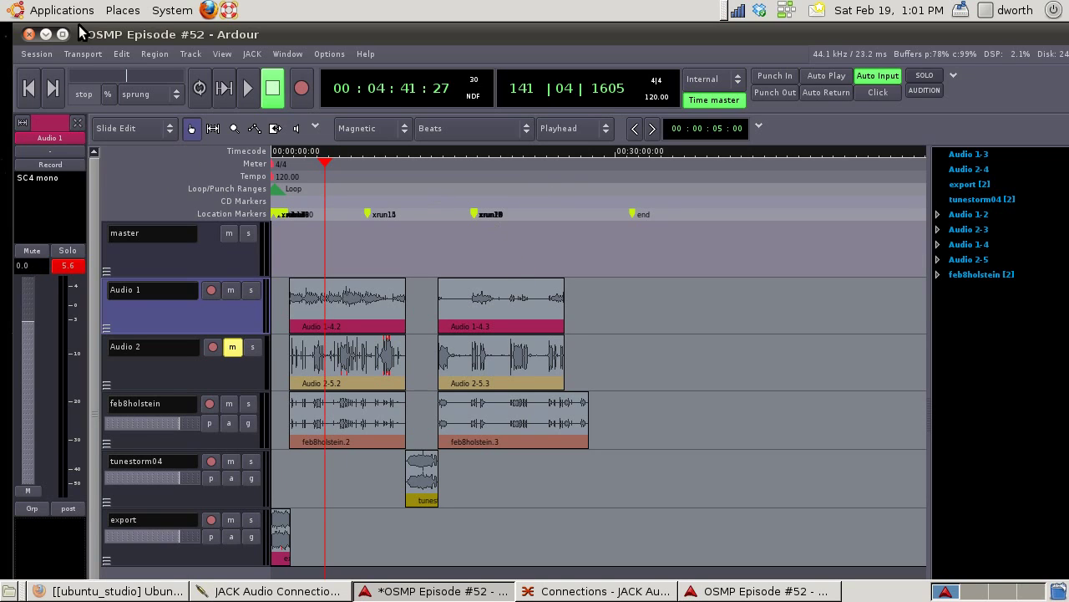
{"action": "left_click", "coordinate": [34, 54]}
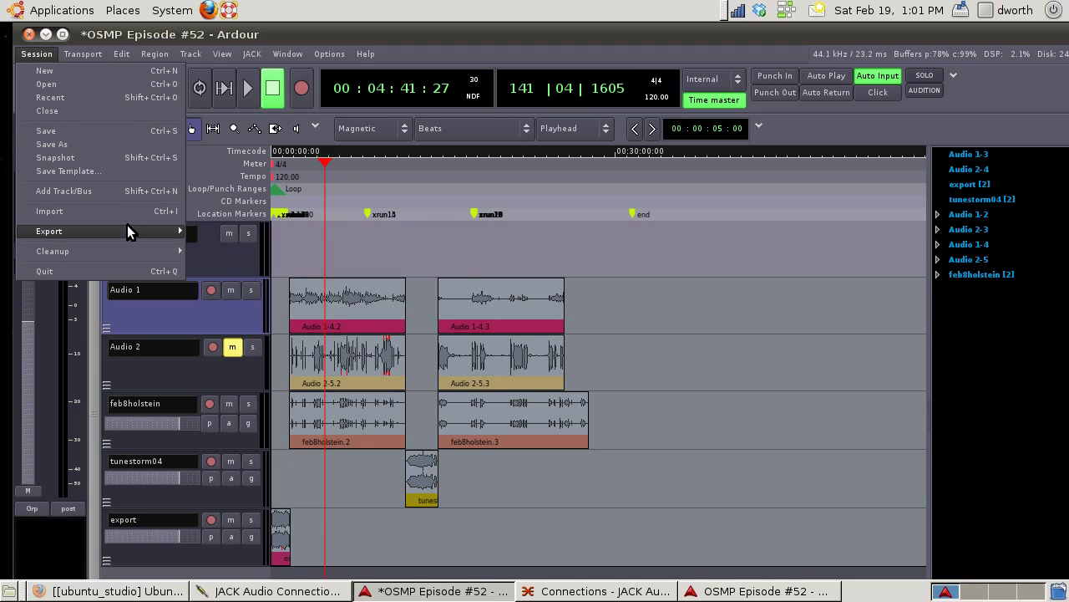
Route master out-1 to the left channel, keep WAV as file type, and close the export dialog.
{"action": "mouse_move", "coordinate": [127, 227]}
{"action": "left_click", "coordinate": [243, 231]}
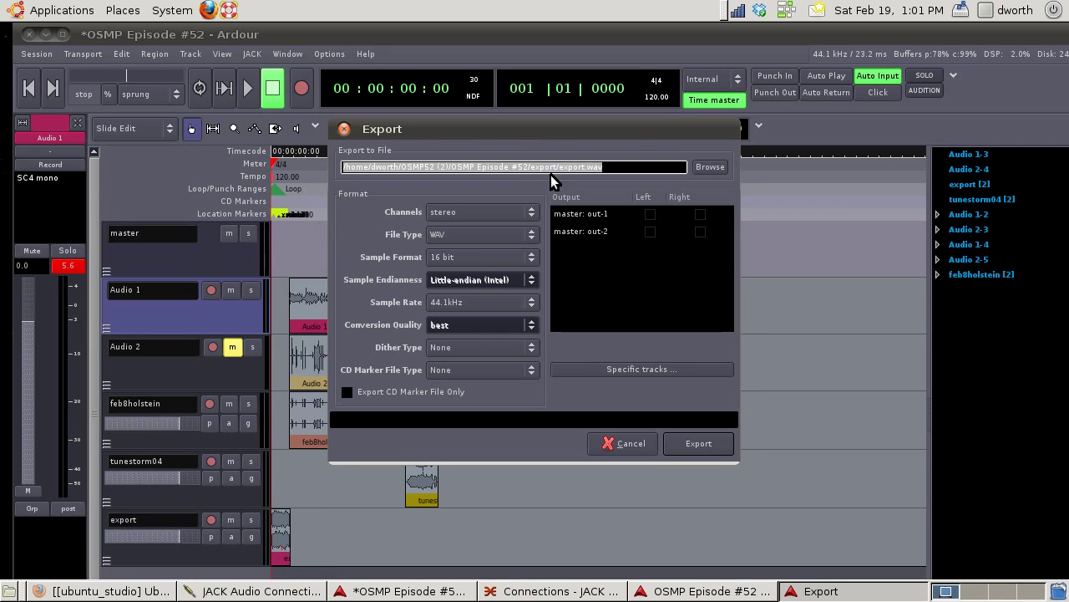
{"action": "left_click", "coordinate": [650, 215]}
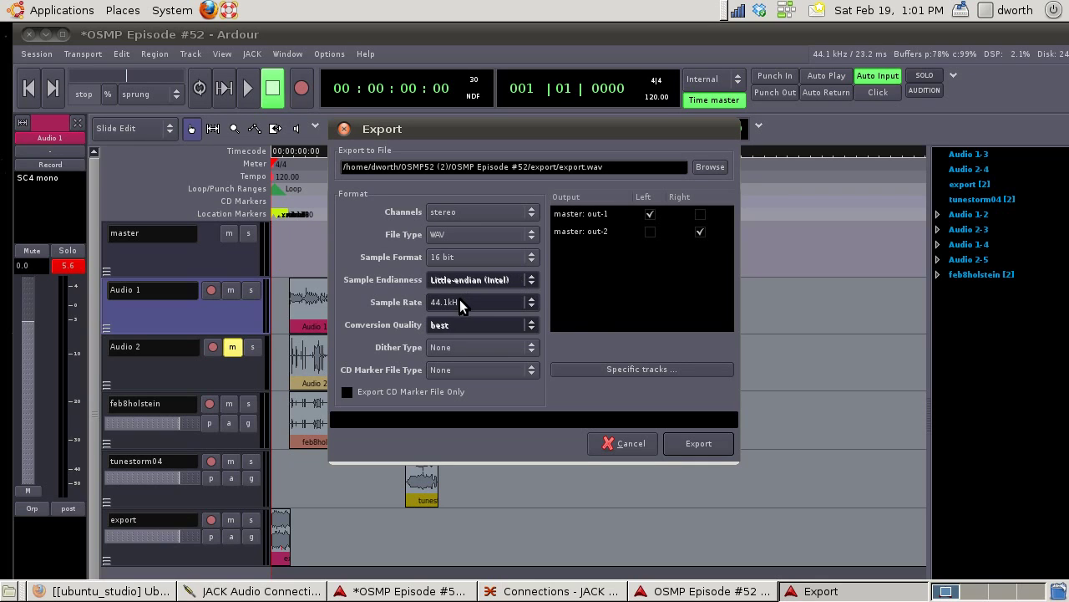
{"action": "left_click", "coordinate": [465, 238]}
{"action": "left_click", "coordinate": [489, 235]}
{"action": "left_click", "coordinate": [518, 241]}
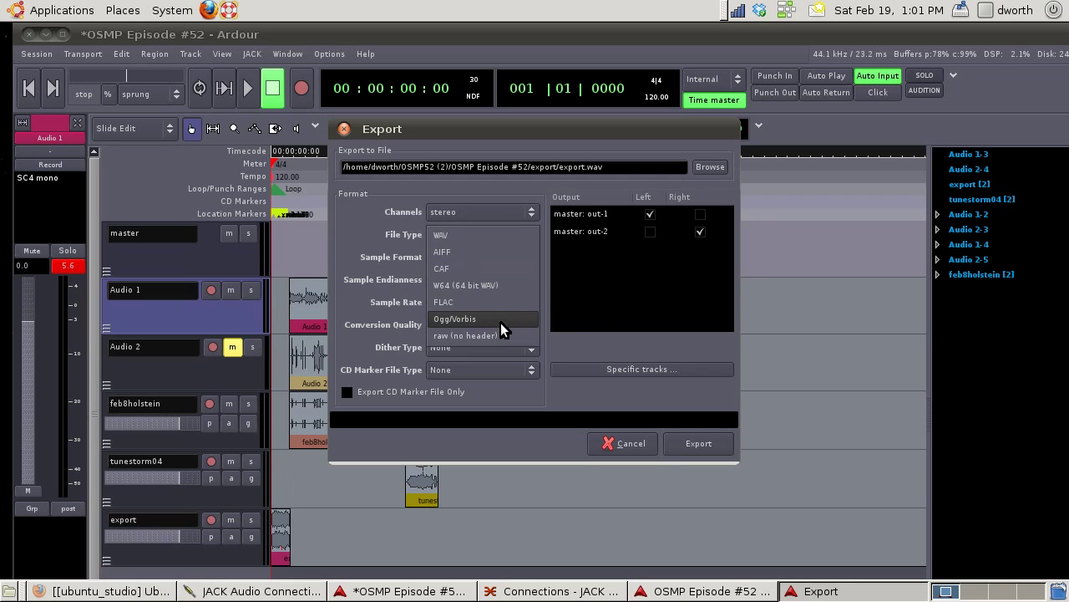
{"action": "left_click", "coordinate": [501, 322]}
{"action": "left_click", "coordinate": [523, 233]}
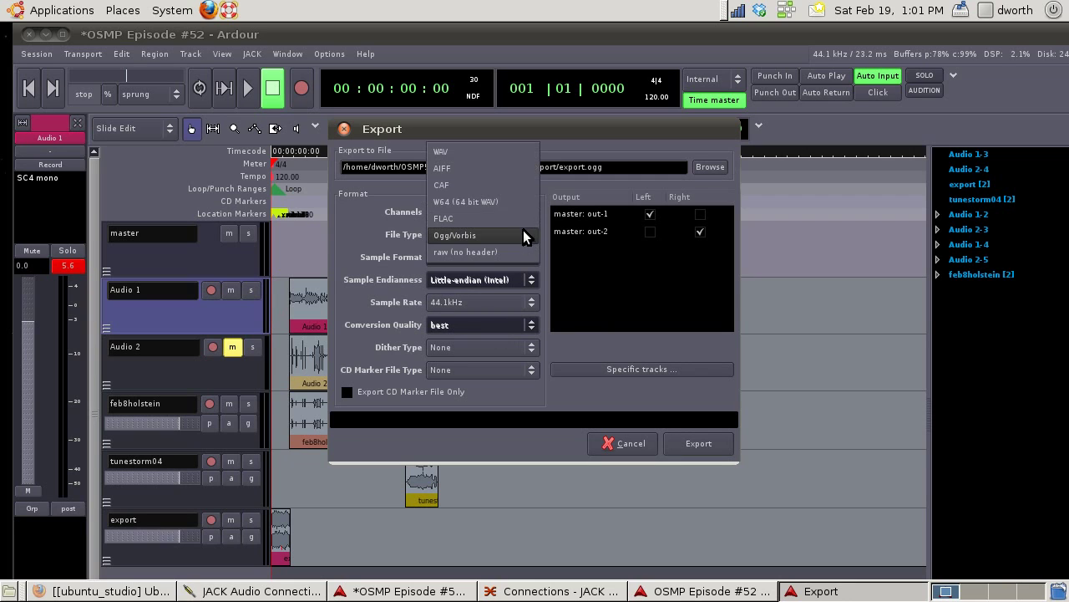
{"action": "left_click", "coordinate": [488, 158]}
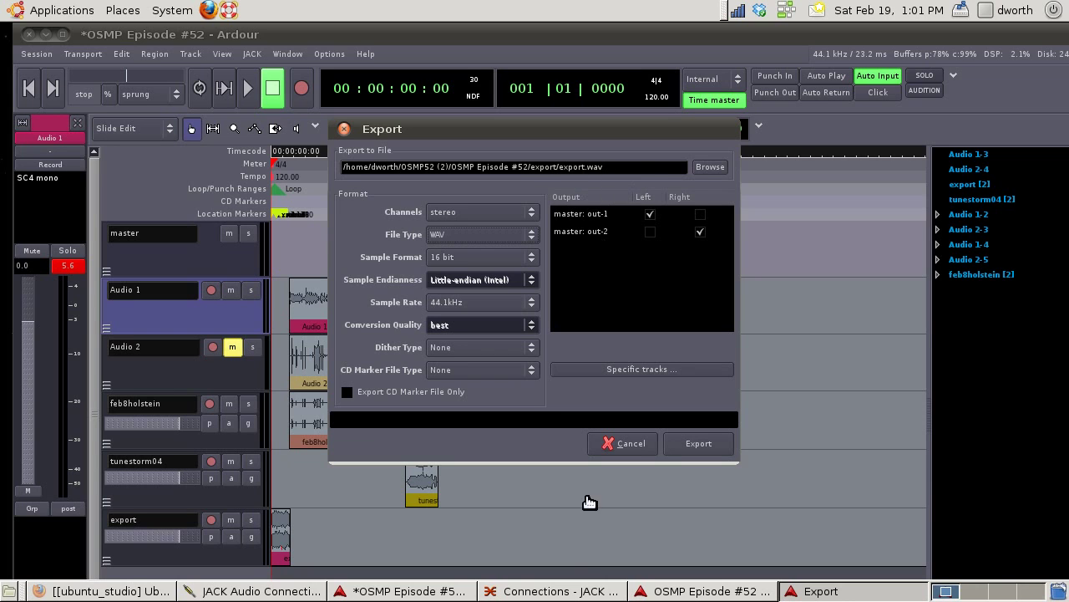
{"action": "left_click", "coordinate": [629, 443]}
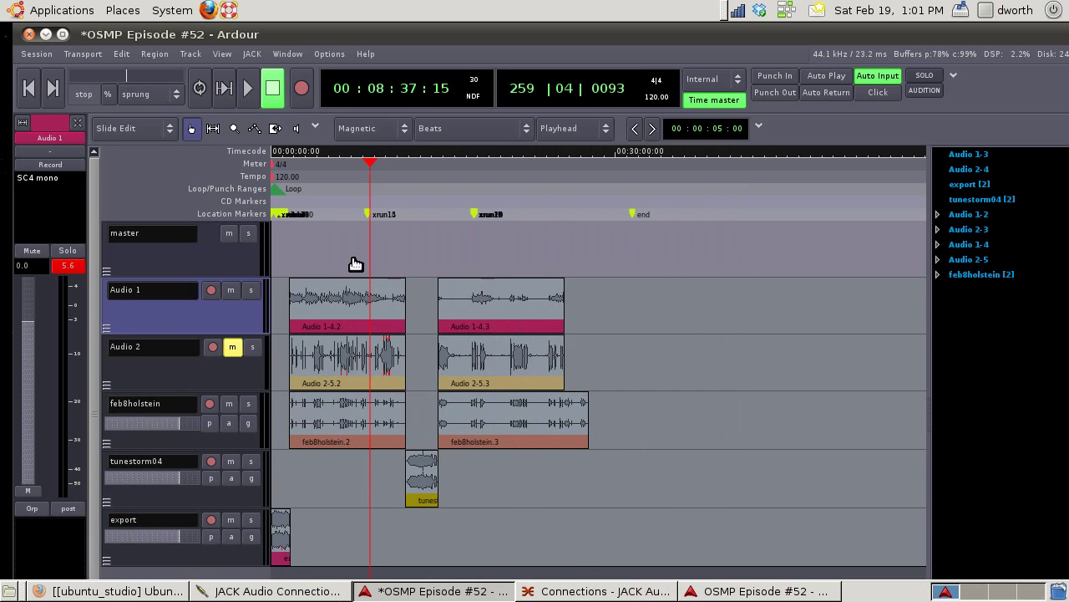
Browse Home > OSMP52 (2) > OSMP Episode #52 > export, find it empty, and go back up.
{"action": "left_click", "coordinate": [38, 10]}
{"action": "mouse_move", "coordinate": [136, 8]}
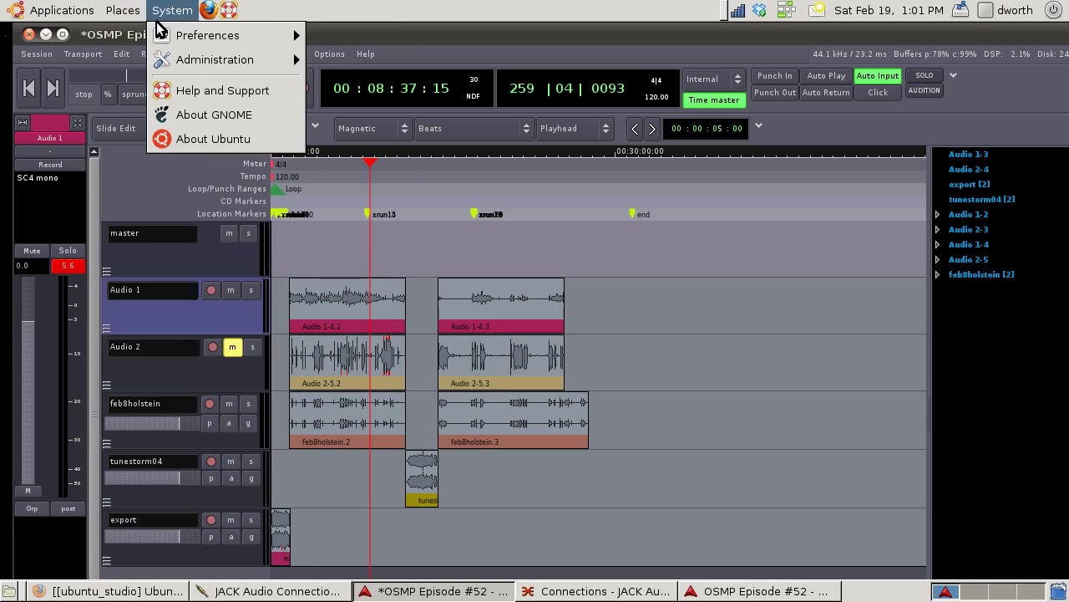
{"action": "left_click", "coordinate": [125, 35]}
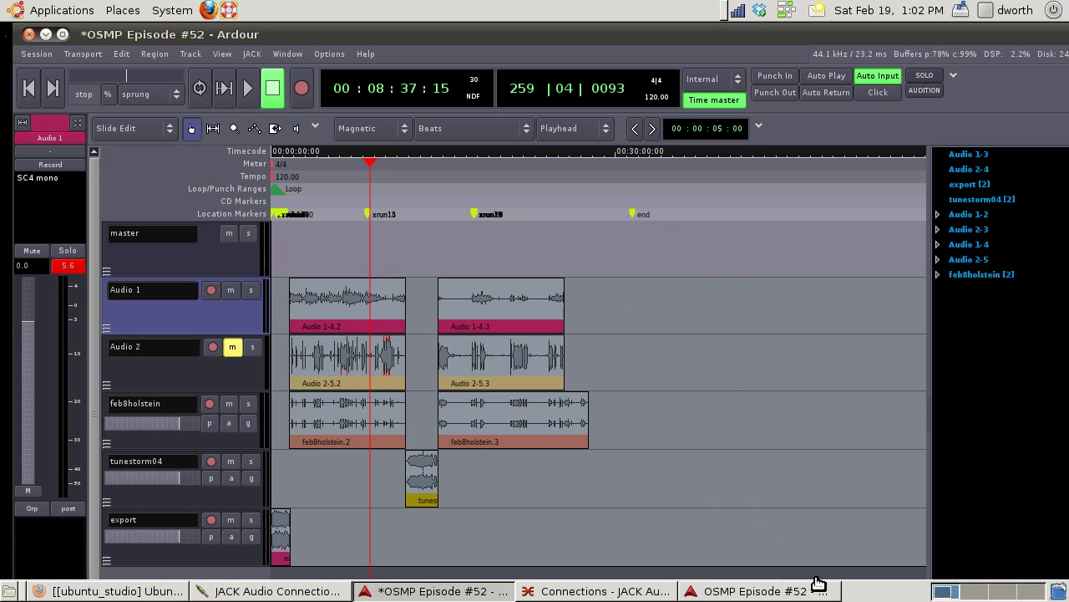
{"action": "scroll", "coordinate": [326, 288], "scroll_direction": "down", "scroll_amount": 10}
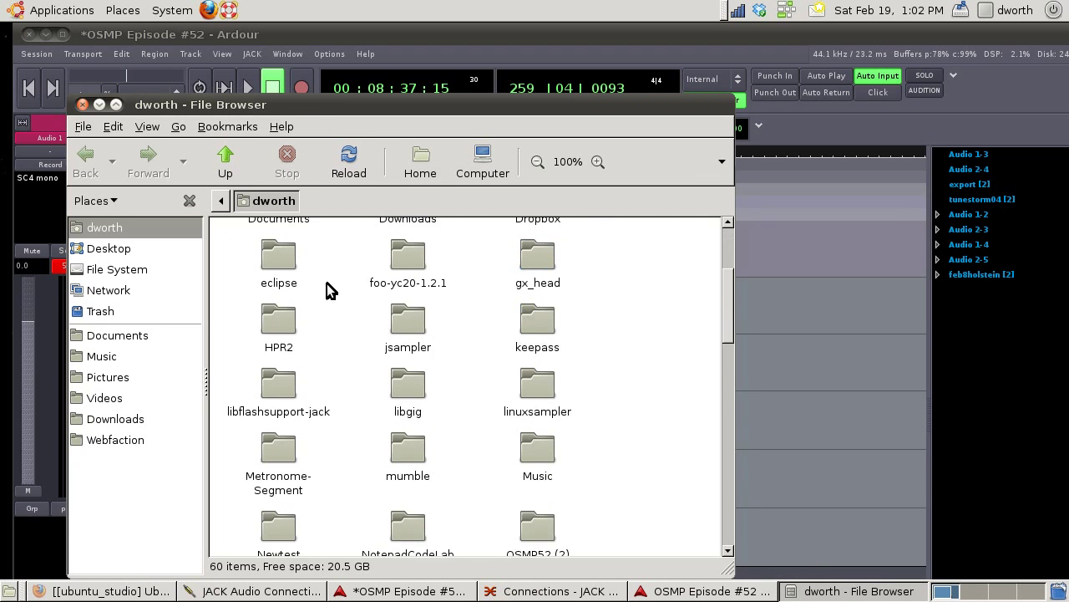
{"action": "double_click", "coordinate": [551, 251]}
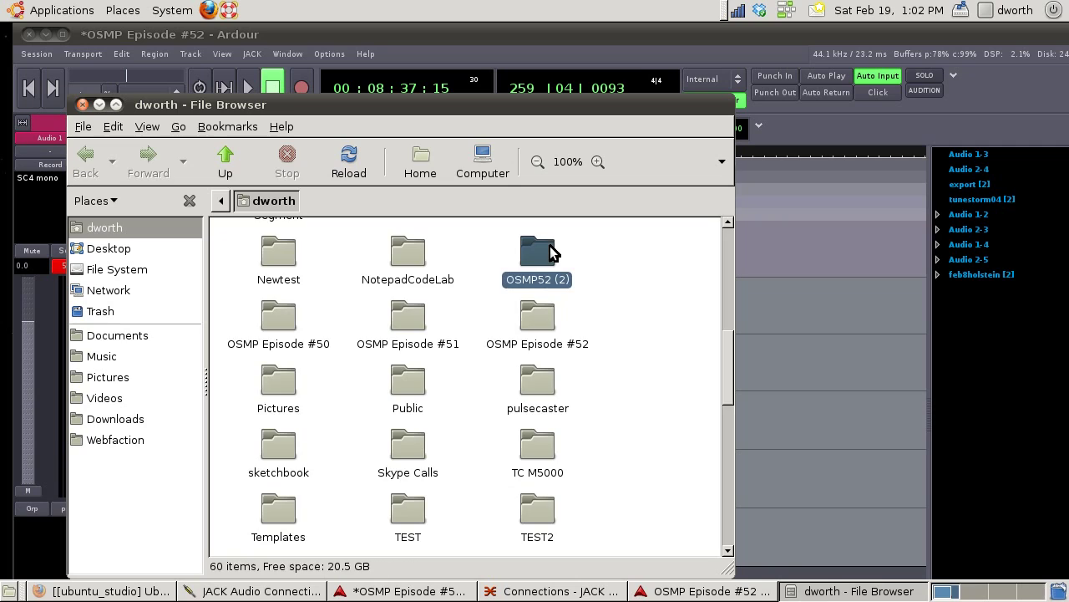
{"action": "double_click", "coordinate": [275, 257]}
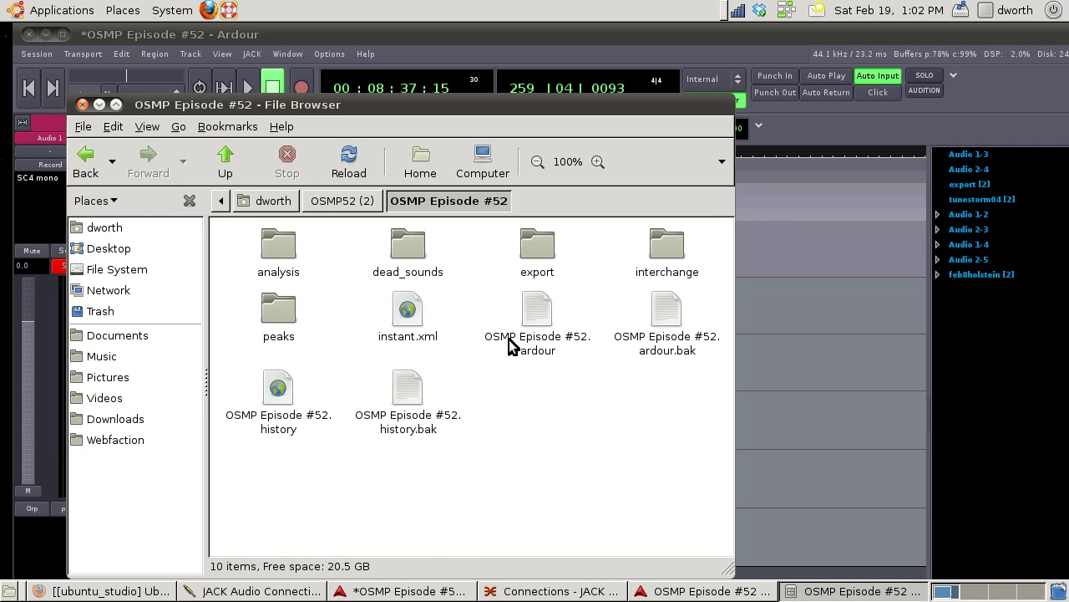
{"action": "double_click", "coordinate": [535, 251]}
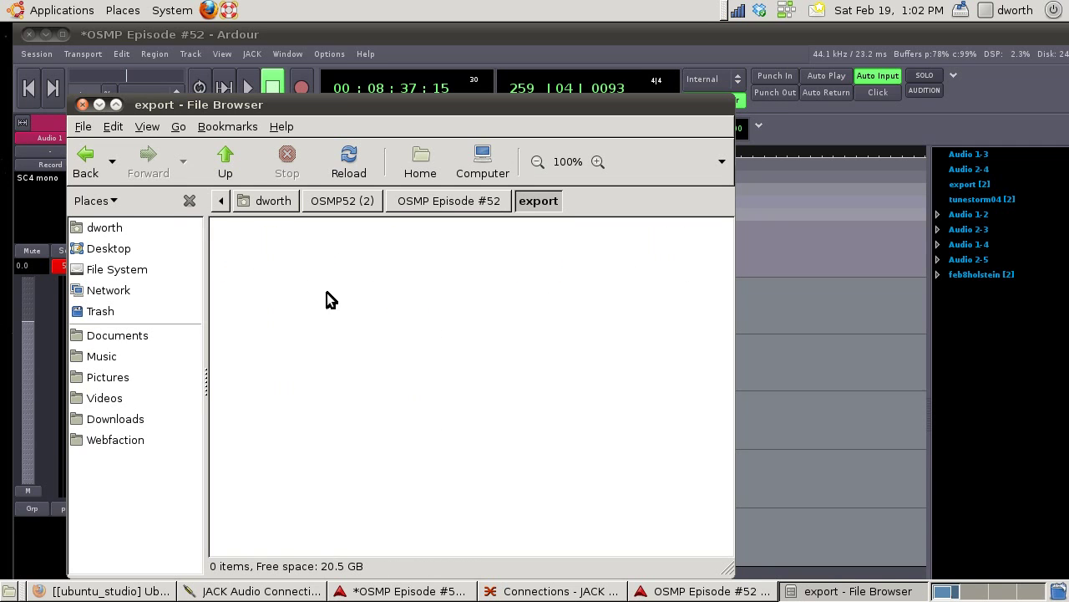
{"action": "left_click", "coordinate": [472, 207]}
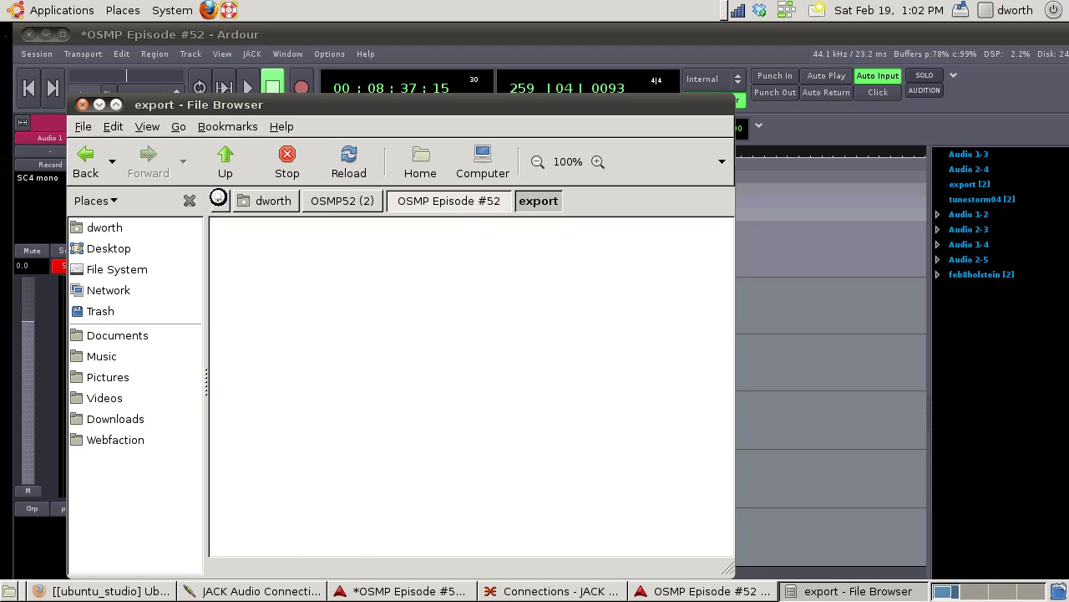
Close the file browser to return to the OSMP Episode #52 editor.
{"action": "left_click", "coordinate": [82, 105]}
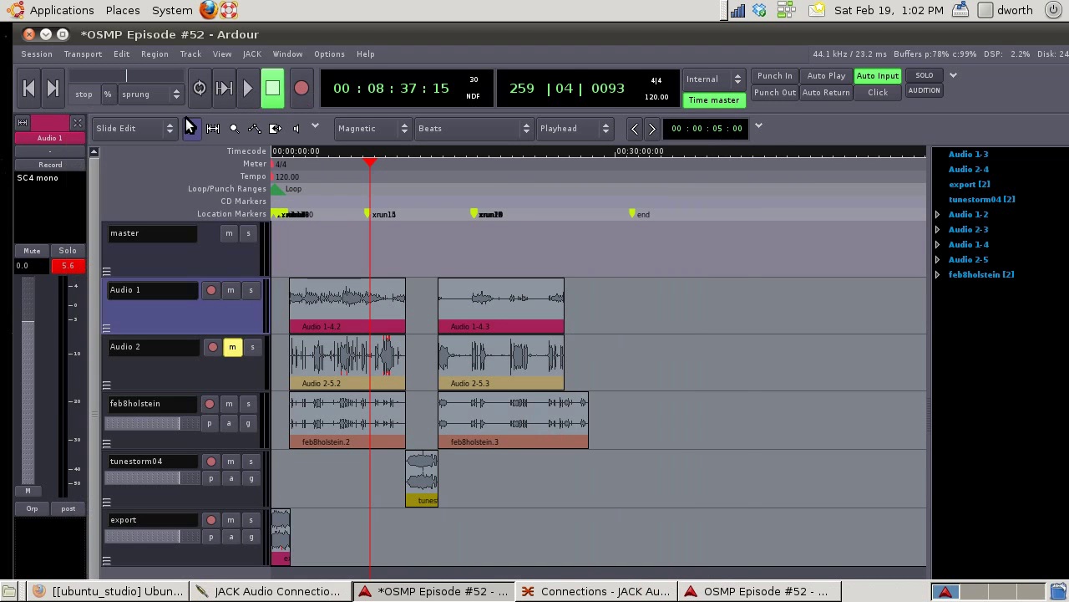